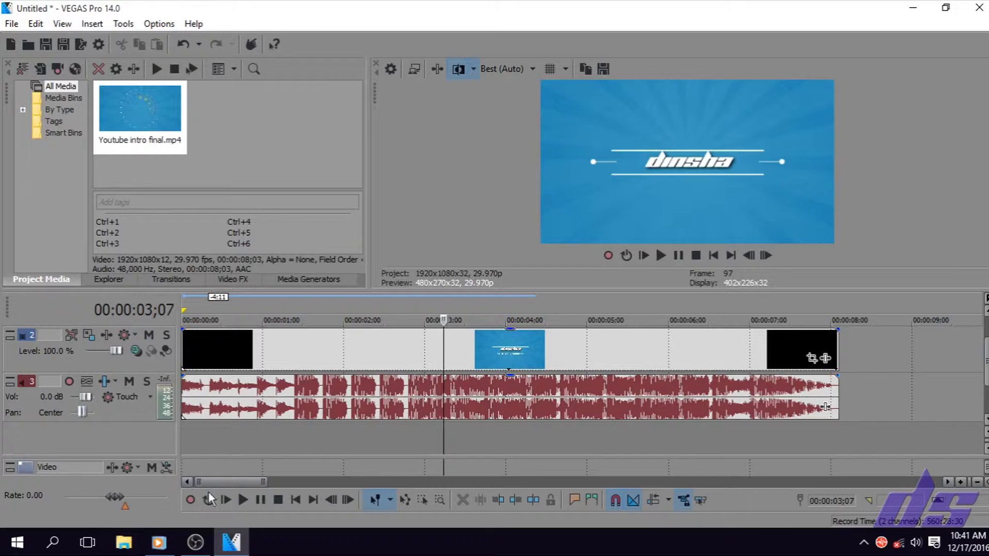
Step: Split the intro clip and its audio at 00:00:00;27 on the timeline
{"action": "left_click", "coordinate": [255, 343]}
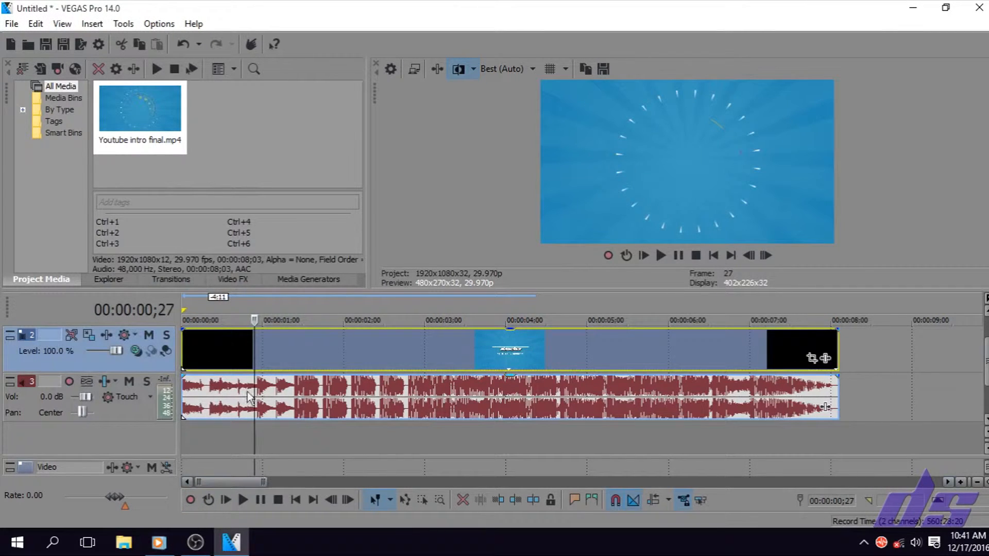
{"action": "right_click", "coordinate": [256, 357]}
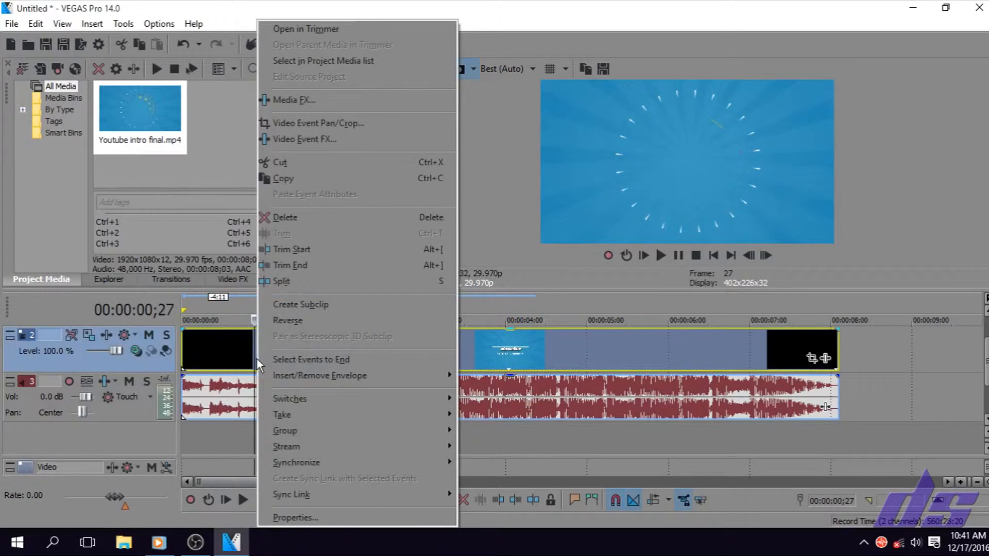
{"action": "left_click", "coordinate": [304, 282]}
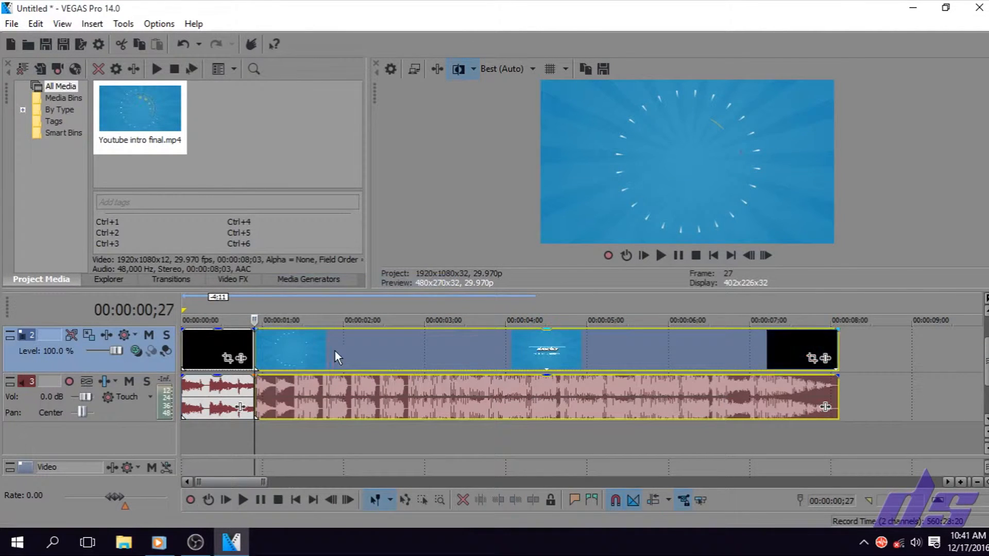
Step: Move the second part of the split clip away from the first so it starts at about 00:00:01;17
{"action": "left_click_drag", "start_coordinate": [334, 350], "coordinate": [360, 354]}
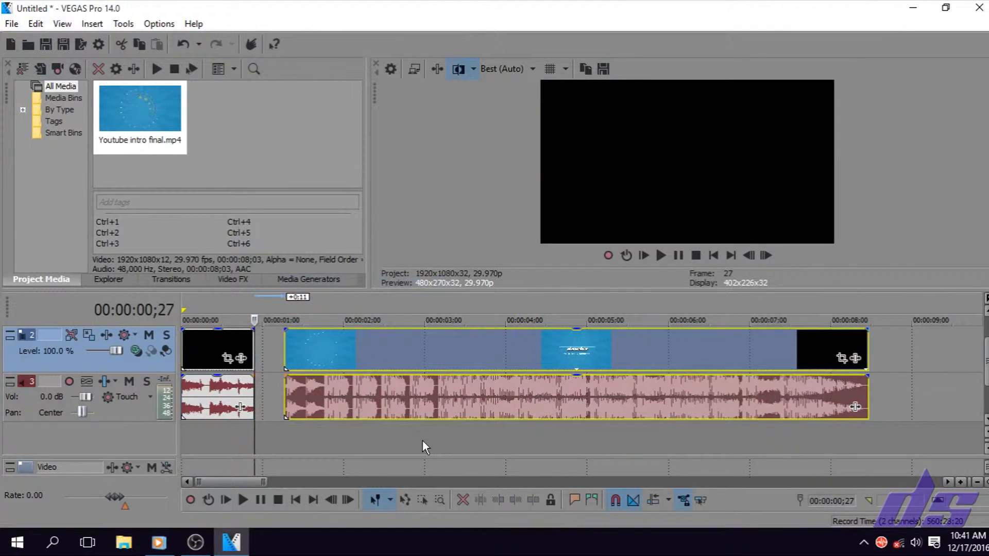
{"action": "mouse_move", "coordinate": [412, 355]}
{"action": "left_mouse_down"}
{"action": "mouse_move", "coordinate": [402, 354]}
{"action": "mouse_move", "coordinate": [418, 354]}
{"action": "left_mouse_up"}
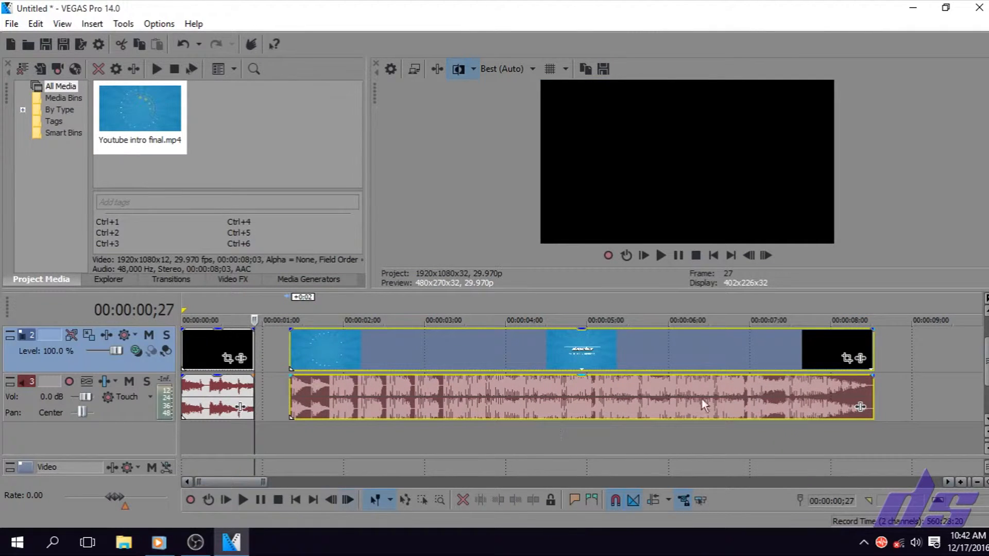
{"action": "left_click_drag", "start_coordinate": [533, 353], "coordinate": [549, 339]}
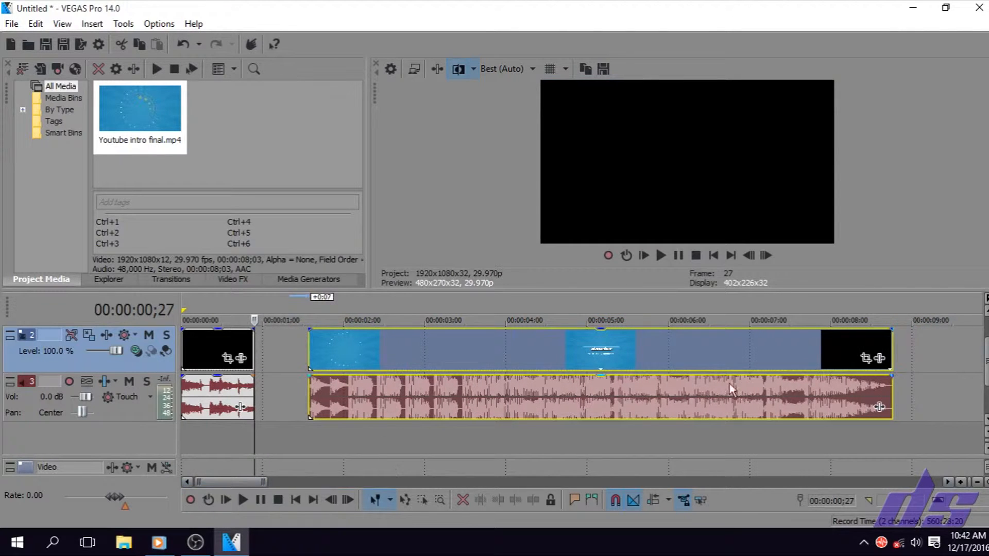
Step: Trim the start of the second clip to 00:00:01;21 and play the trimmed beginning
{"action": "left_click", "coordinate": [335, 338]}
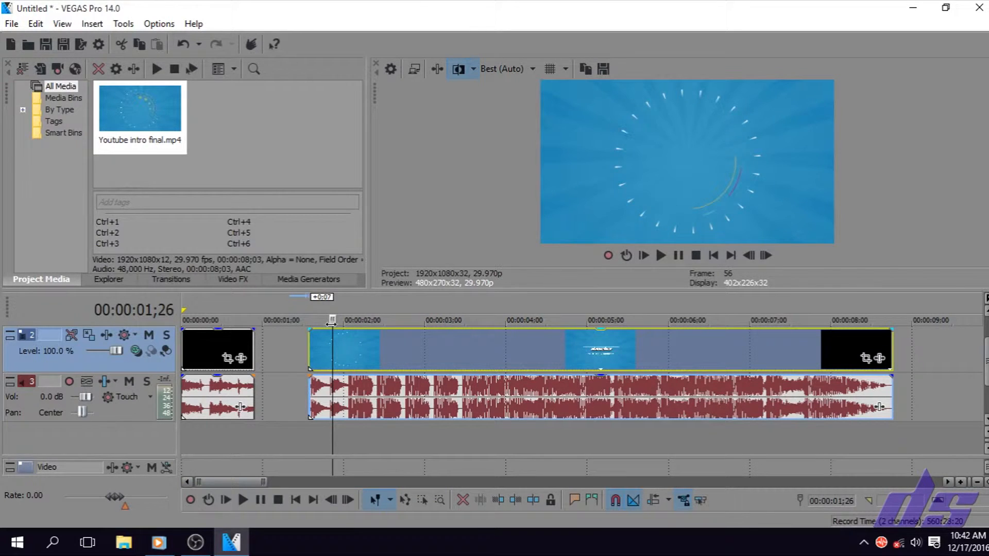
{"action": "key", "text": "space"}
{"action": "key", "text": "space"}
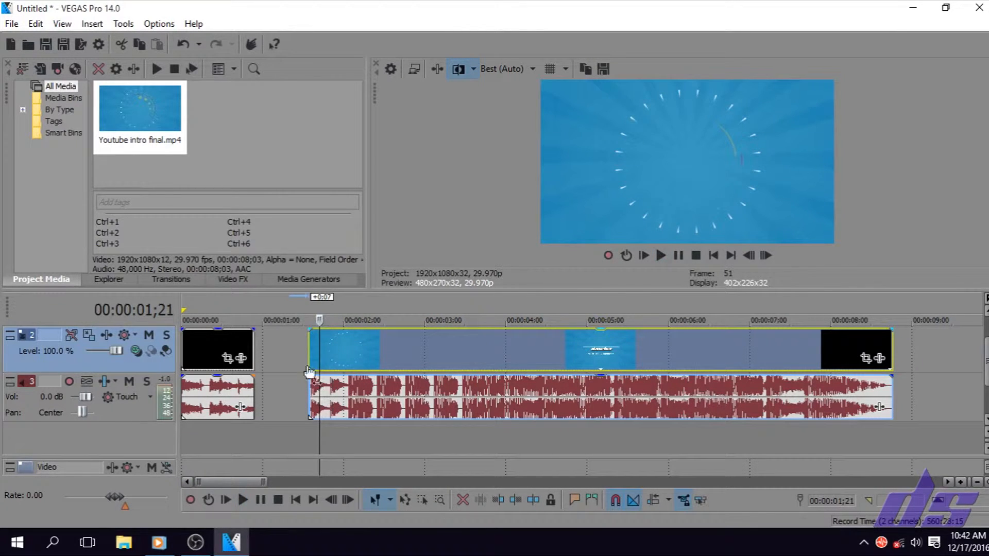
{"action": "right_click", "coordinate": [316, 354]}
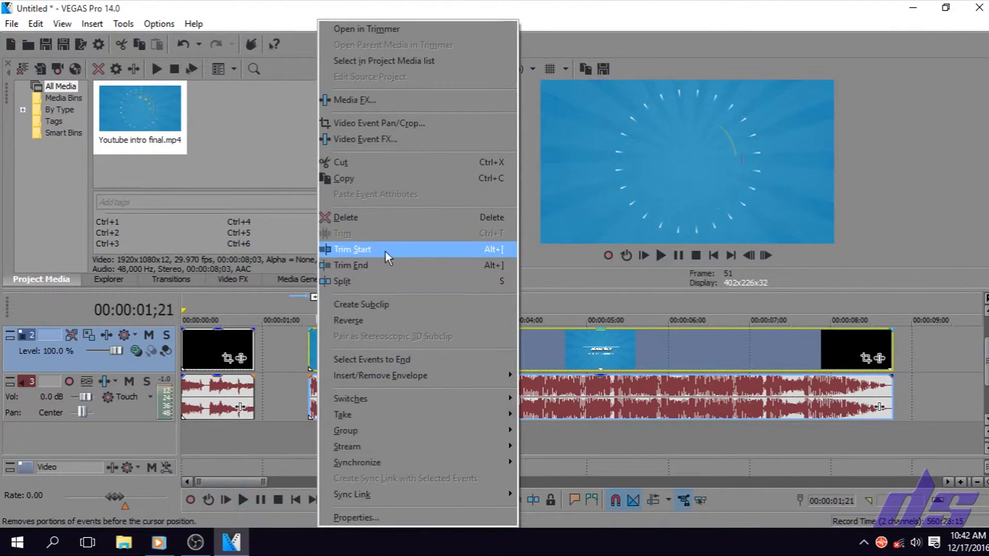
{"action": "left_click", "coordinate": [381, 252]}
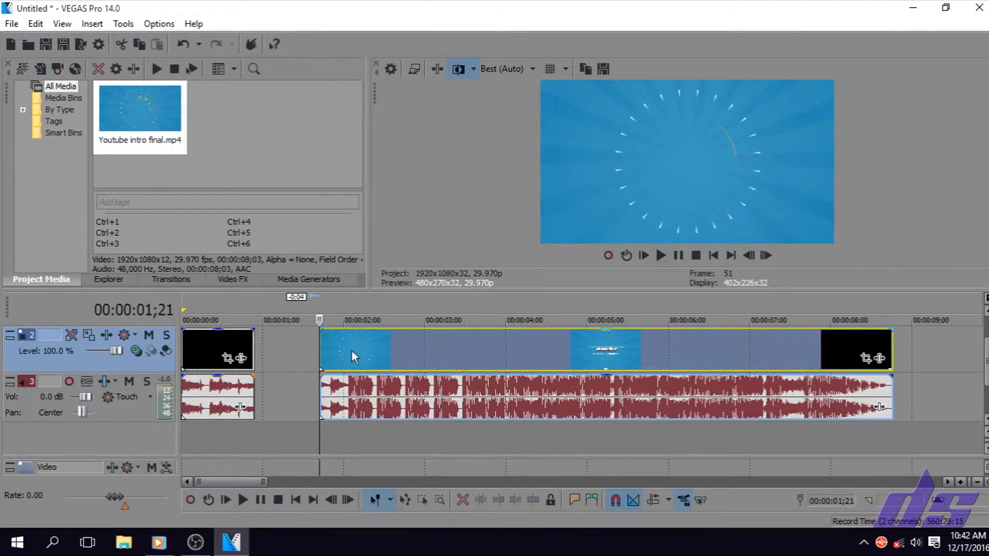
{"action": "key", "text": "space"}
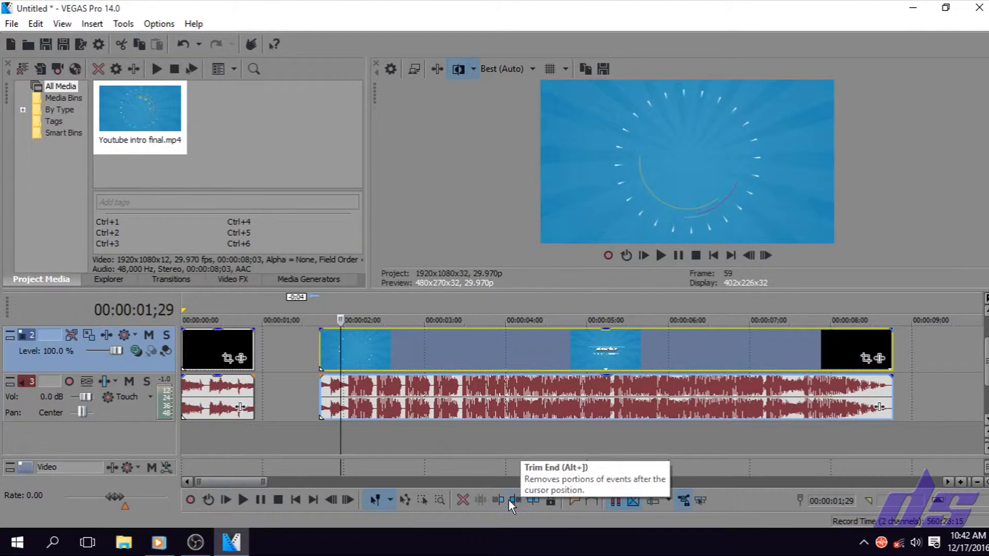
Step: Try trimming the end of the second clip at 00:00:08;15, and undo the trim
{"action": "left_click", "coordinate": [871, 321]}
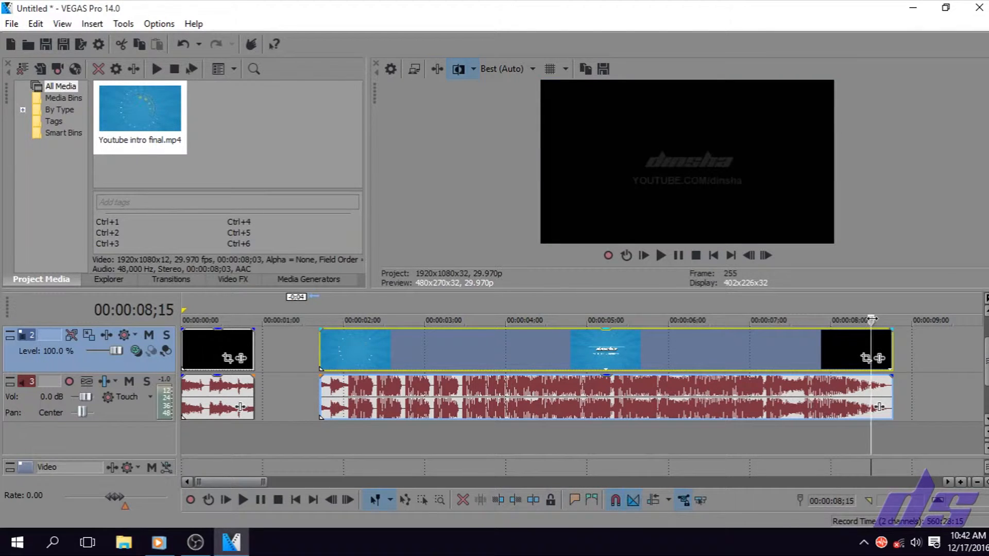
{"action": "left_click", "coordinate": [513, 496]}
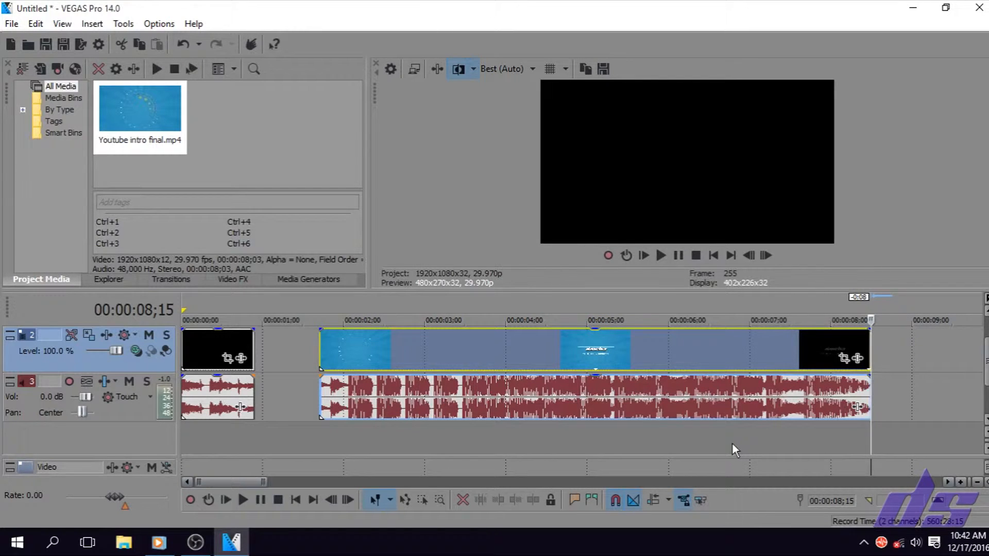
{"action": "key", "text": "ctrl+z"}
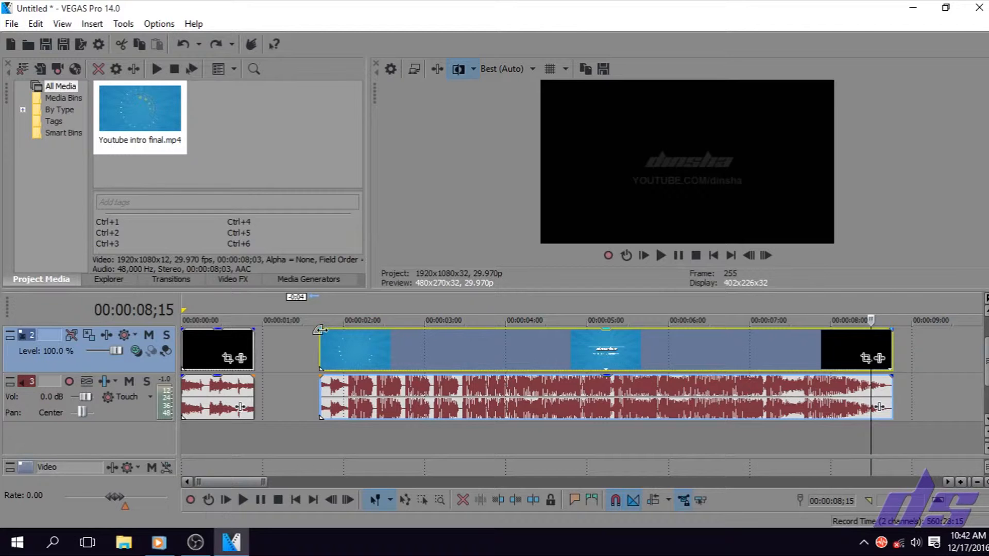
Step: Add a fade-in of about two seconds to the second video clip and play it back from the clip's start
{"action": "left_click_drag", "start_coordinate": [320, 330], "coordinate": [492, 328]}
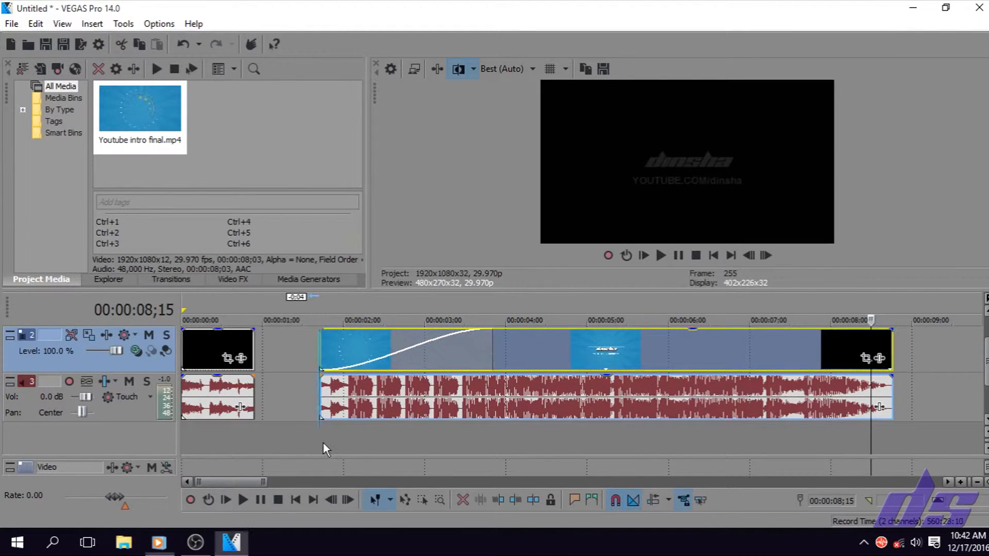
{"action": "left_click", "coordinate": [322, 442]}
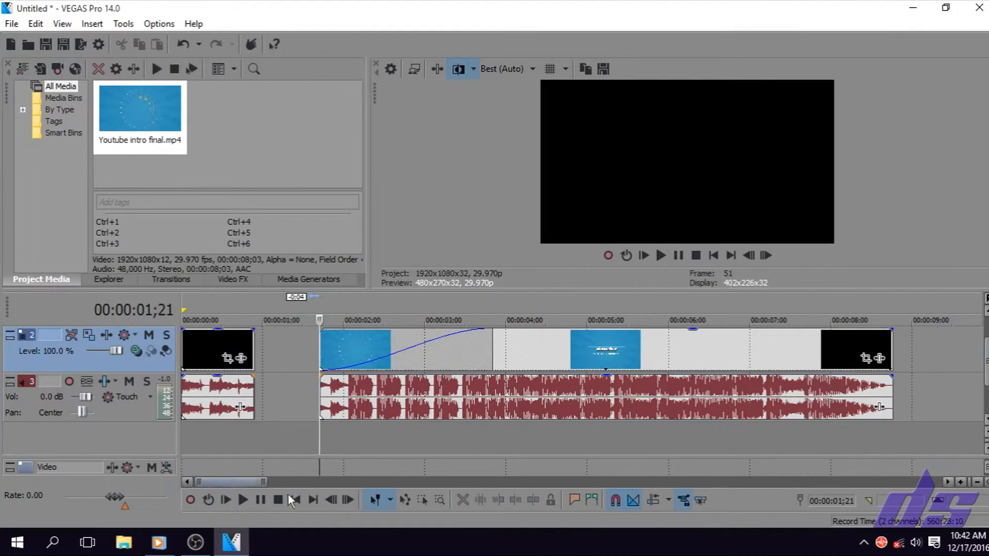
{"action": "left_click", "coordinate": [245, 505]}
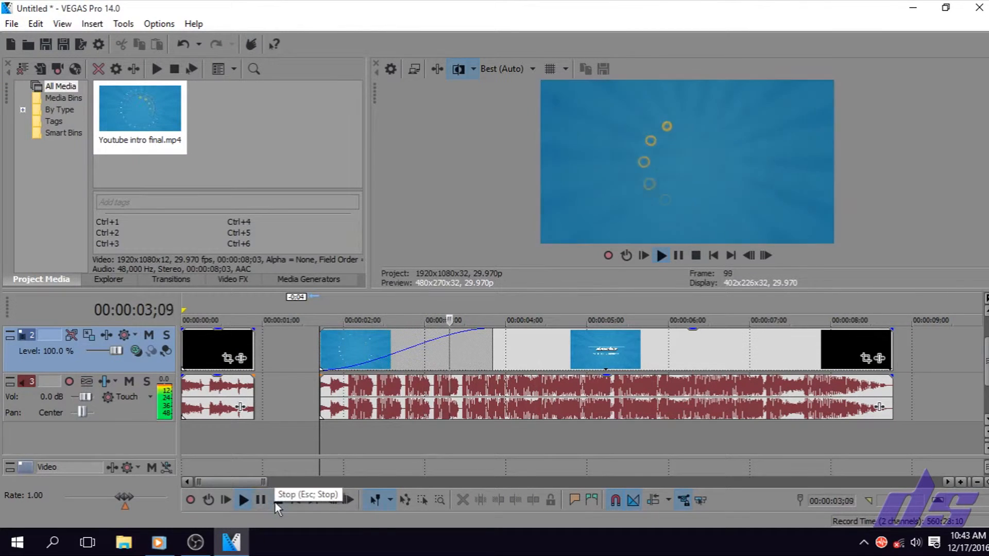
{"action": "left_click", "coordinate": [276, 501]}
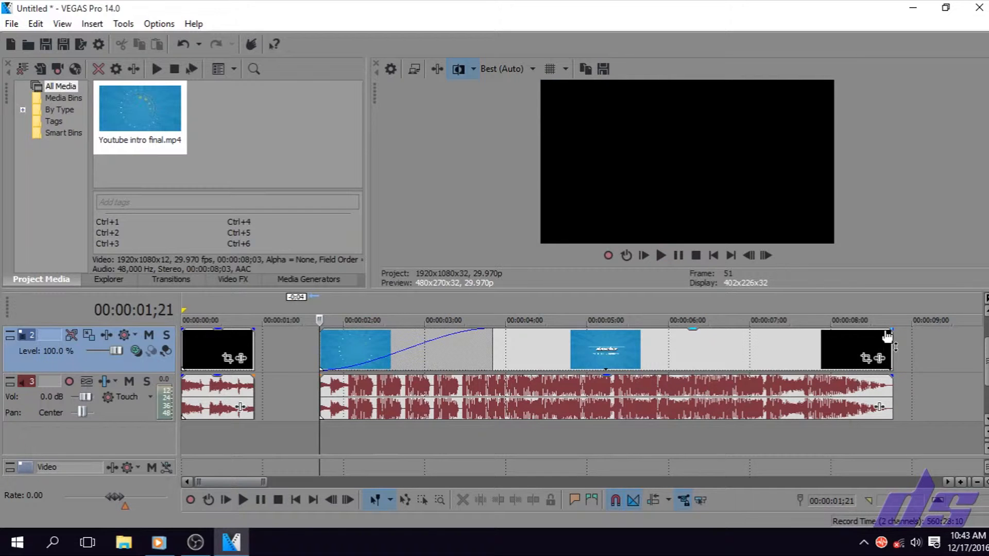
Step: Add a fade-out of about two seconds to the second video clip, plus similar fades at both ends of its audio
{"action": "left_click_drag", "start_coordinate": [894, 331], "coordinate": [706, 331]}
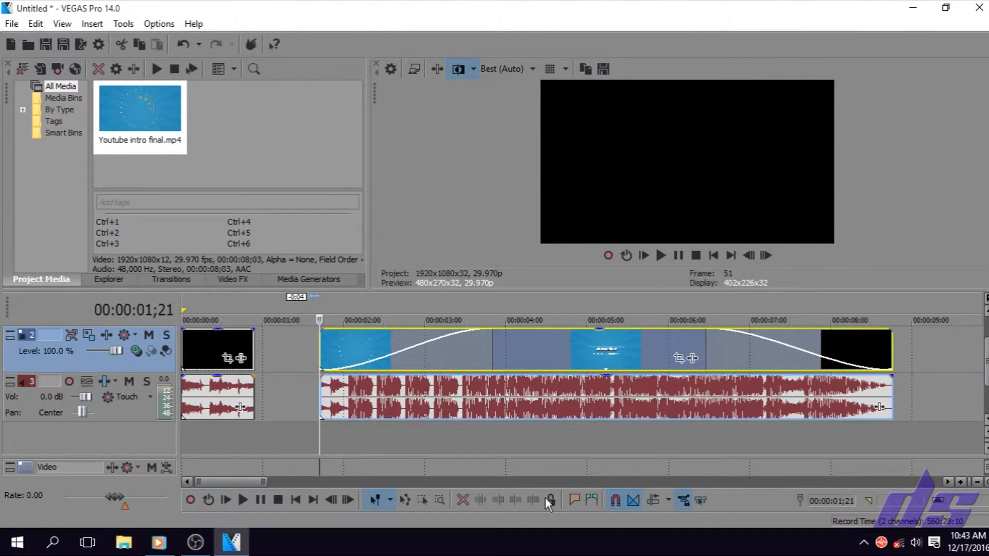
{"action": "left_click_drag", "start_coordinate": [320, 380], "coordinate": [456, 375]}
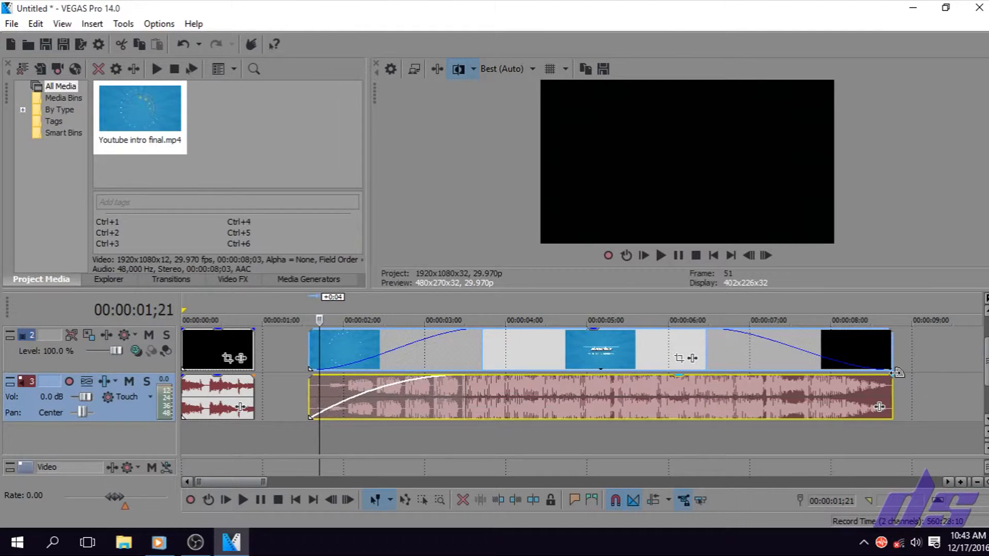
{"action": "left_click_drag", "start_coordinate": [897, 373], "coordinate": [744, 376]}
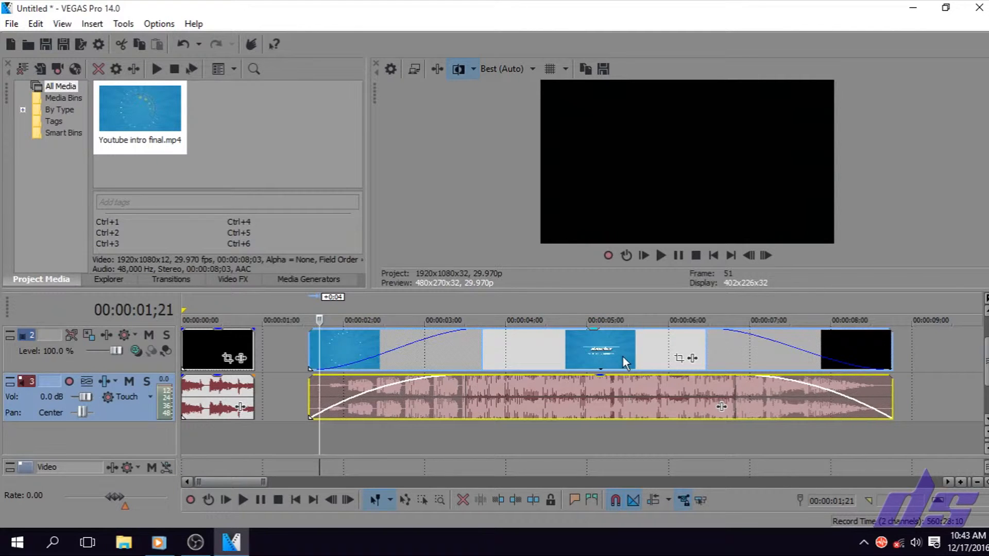
Step: Move the second clip with its audio to start at 00:00:01;21 and clear the grouping between video and audio
{"action": "mouse_move", "coordinate": [622, 357]}
{"action": "left_mouse_down"}
{"action": "mouse_move", "coordinate": [676, 360]}
{"action": "mouse_move", "coordinate": [630, 365]}
{"action": "mouse_move", "coordinate": [664, 370]}
{"action": "mouse_move", "coordinate": [603, 368]}
{"action": "mouse_move", "coordinate": [631, 366]}
{"action": "left_mouse_up"}
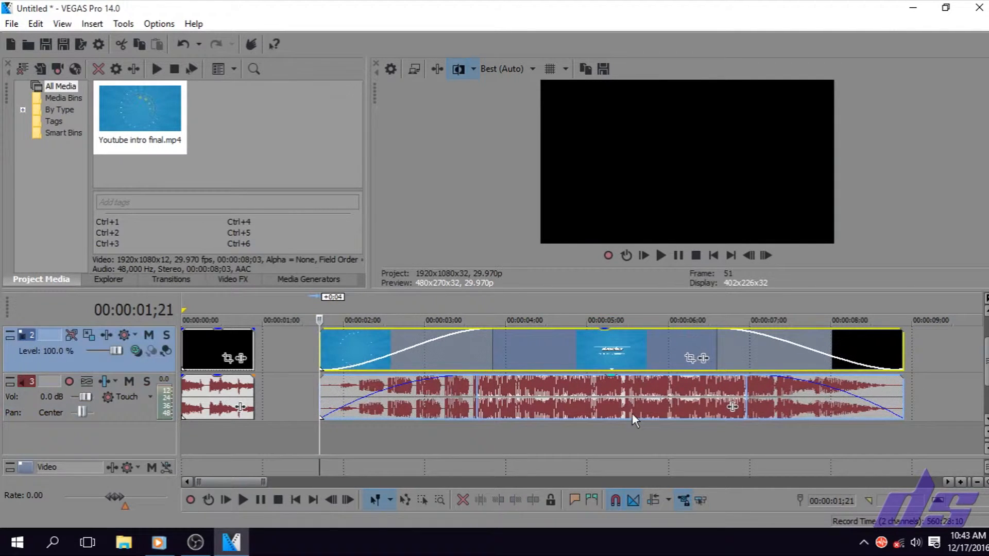
{"action": "right_click", "coordinate": [631, 388]}
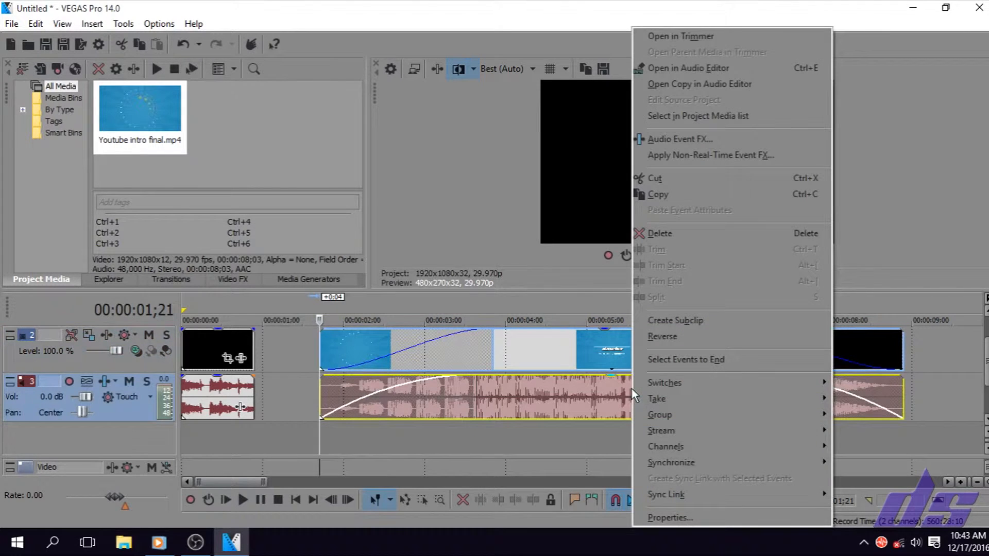
{"action": "mouse_move", "coordinate": [681, 415]}
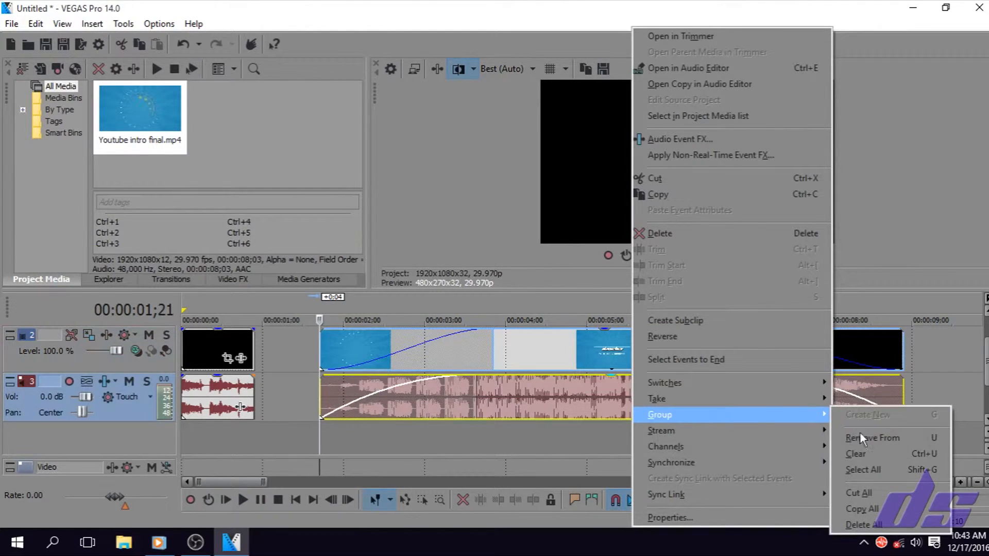
{"action": "left_click", "coordinate": [864, 454]}
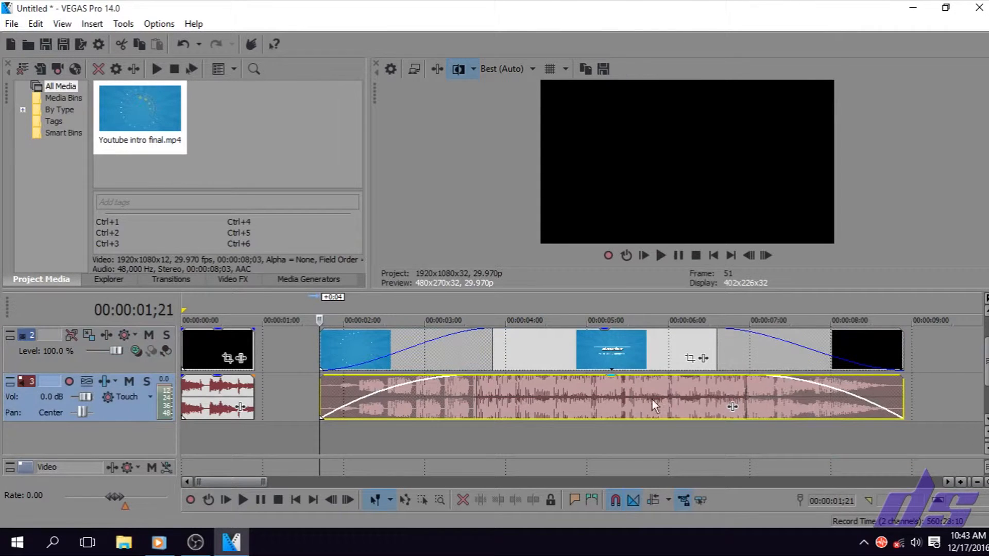
Step: Try shifting the ungrouped audio ten frames away from its video, and realign it with the start of the video clip
{"action": "left_click_drag", "start_coordinate": [630, 401], "coordinate": [659, 410]}
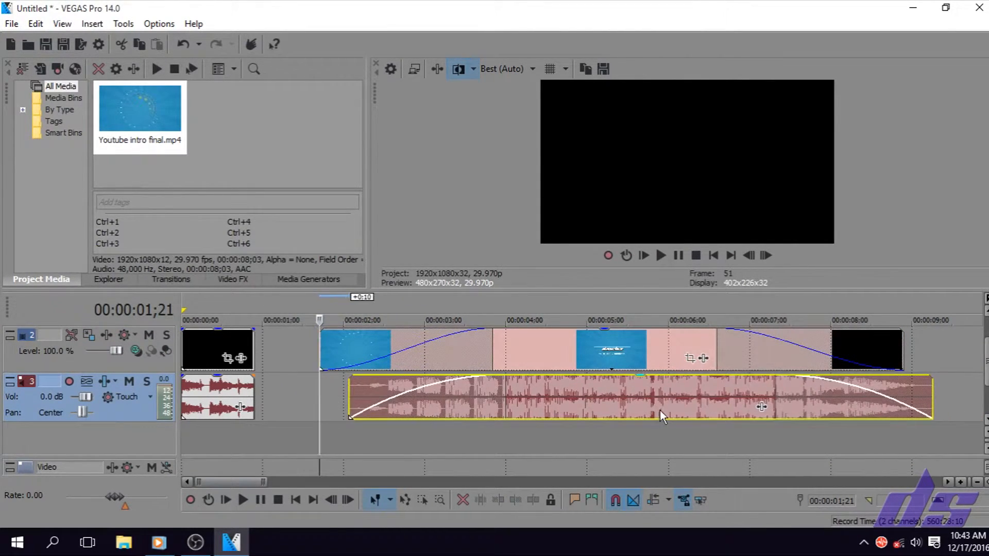
{"action": "mouse_move", "coordinate": [668, 345]}
{"action": "left_mouse_down"}
{"action": "mouse_move", "coordinate": [714, 342]}
{"action": "mouse_move", "coordinate": [653, 347]}
{"action": "mouse_move", "coordinate": [672, 348]}
{"action": "left_mouse_up"}
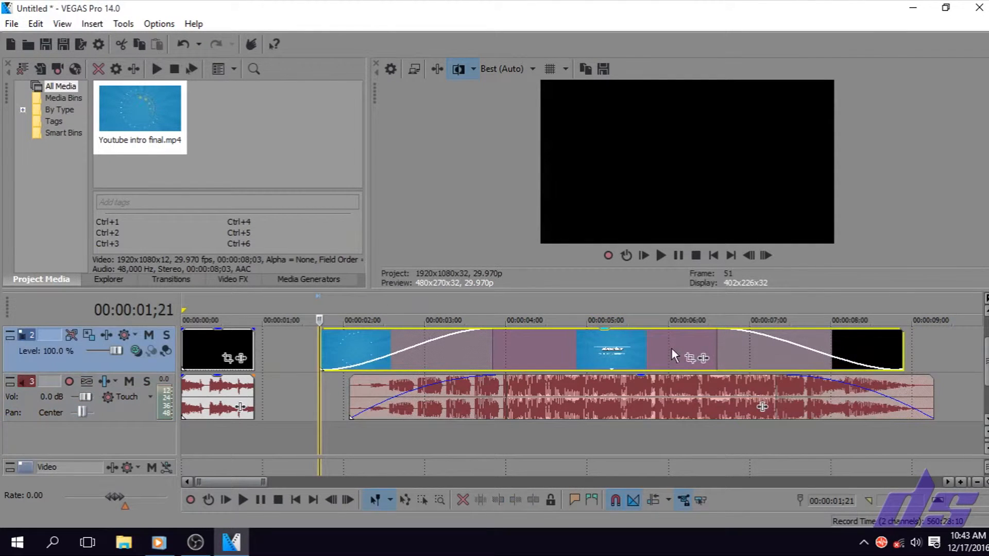
{"action": "left_click_drag", "start_coordinate": [673, 391], "coordinate": [643, 437]}
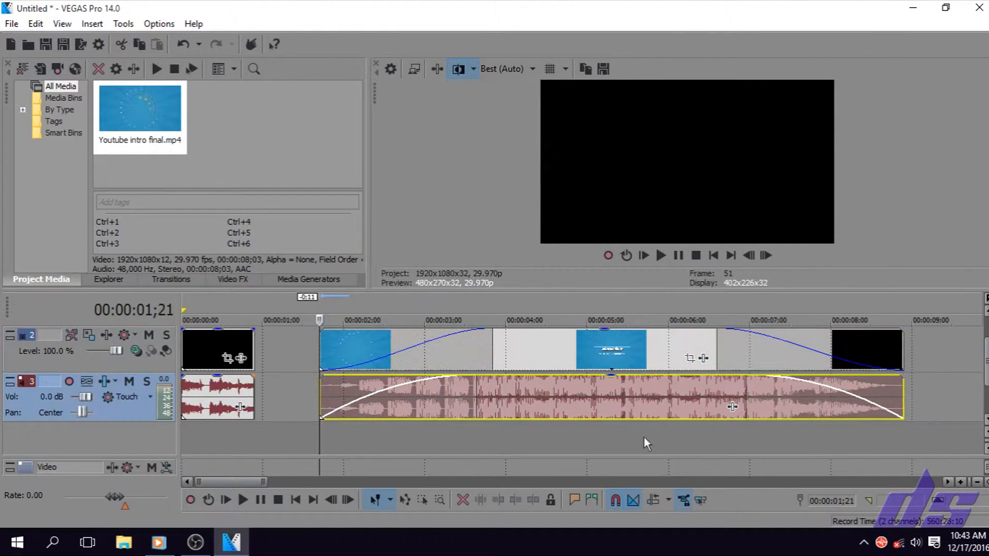
Step: Save the project under the name test in the Youtube video folder
{"action": "left_click", "coordinate": [17, 23]}
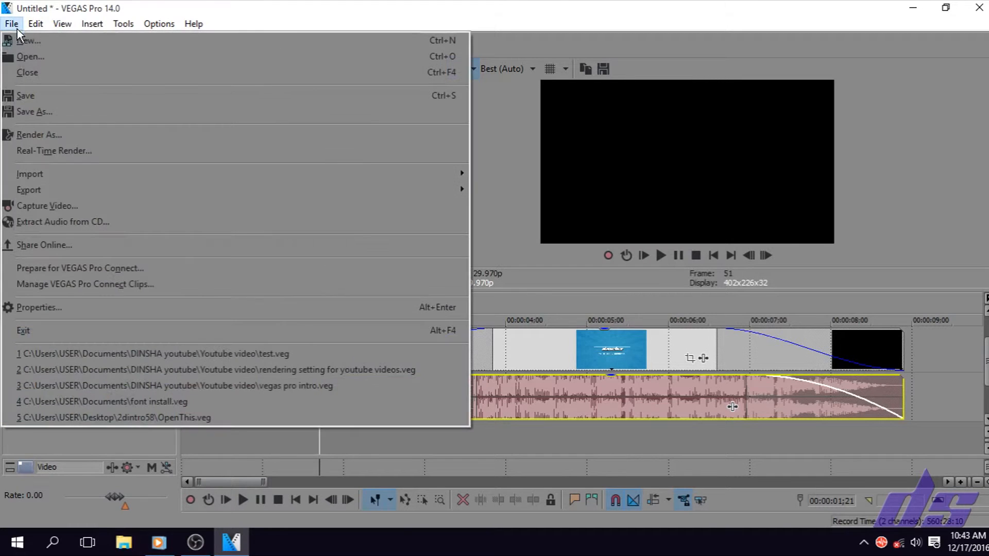
{"action": "left_click", "coordinate": [35, 110]}
{"action": "left_click", "coordinate": [473, 329]}
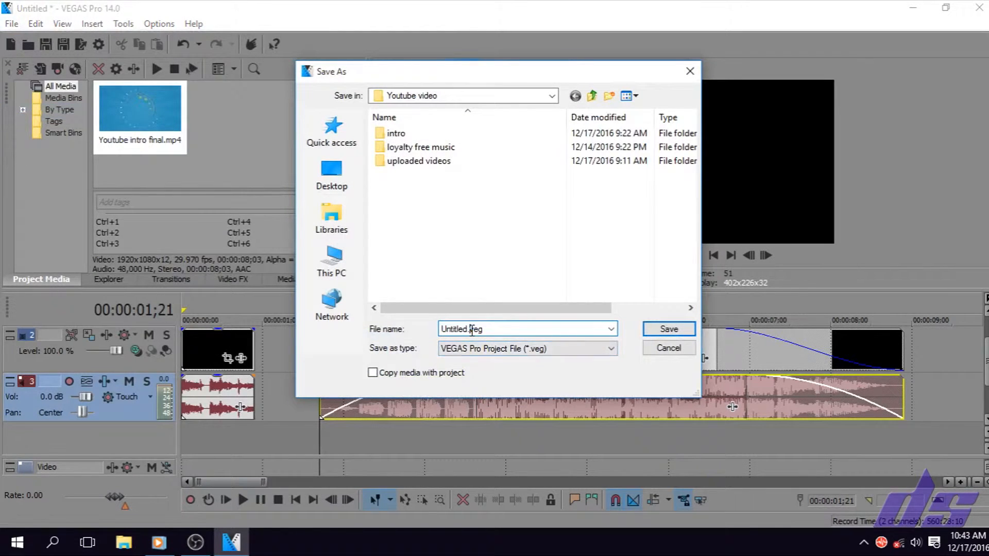
{"action": "left_click_drag", "start_coordinate": [512, 329], "coordinate": [425, 320]}
{"action": "type", "text": "test"}
{"action": "left_click", "coordinate": [657, 330]}
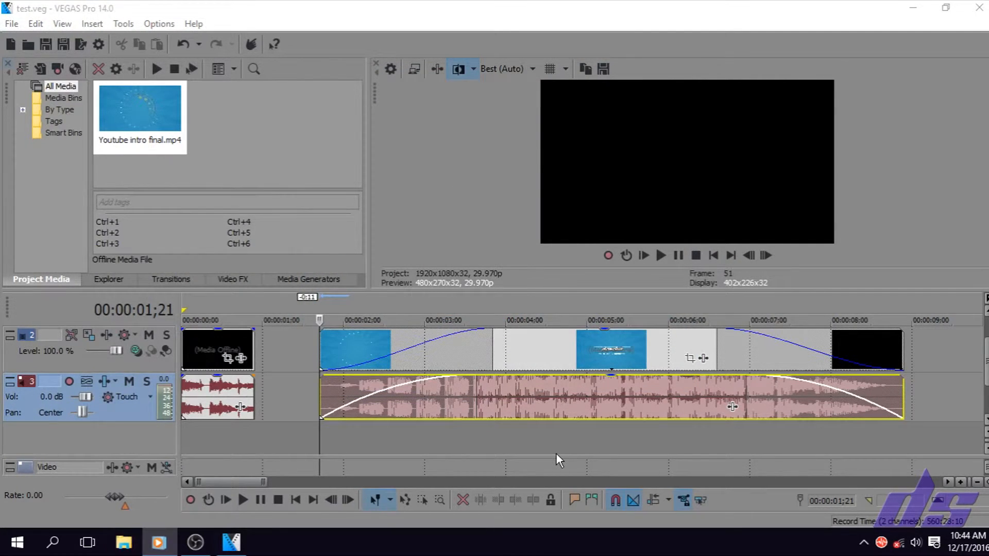
Step: Delete the short first clip and move the remaining video and audio to the start of the timeline
{"action": "left_click", "coordinate": [224, 334]}
{"action": "key", "text": "Delete"}
{"action": "left_click_drag", "start_coordinate": [544, 357], "coordinate": [406, 372]}
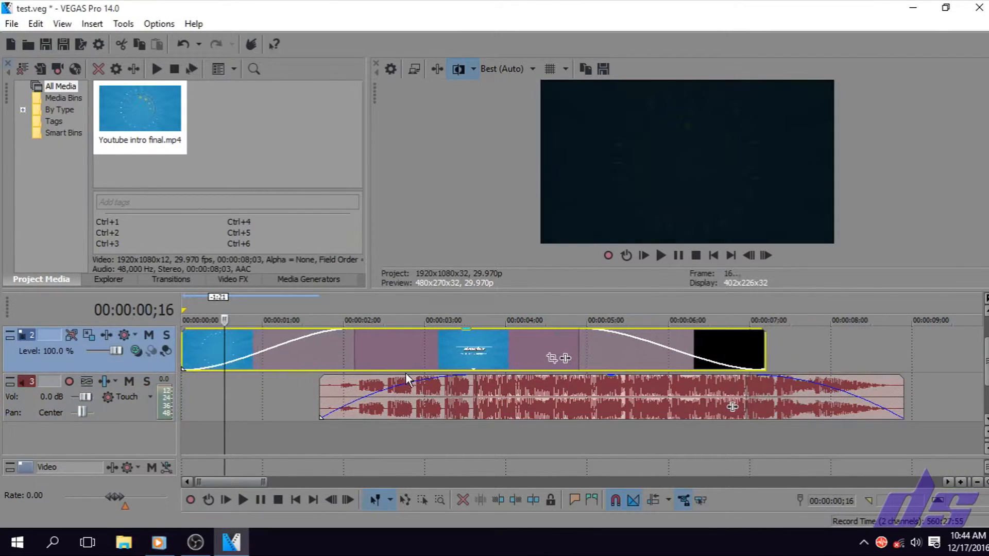
{"action": "left_click_drag", "start_coordinate": [520, 409], "coordinate": [377, 407]}
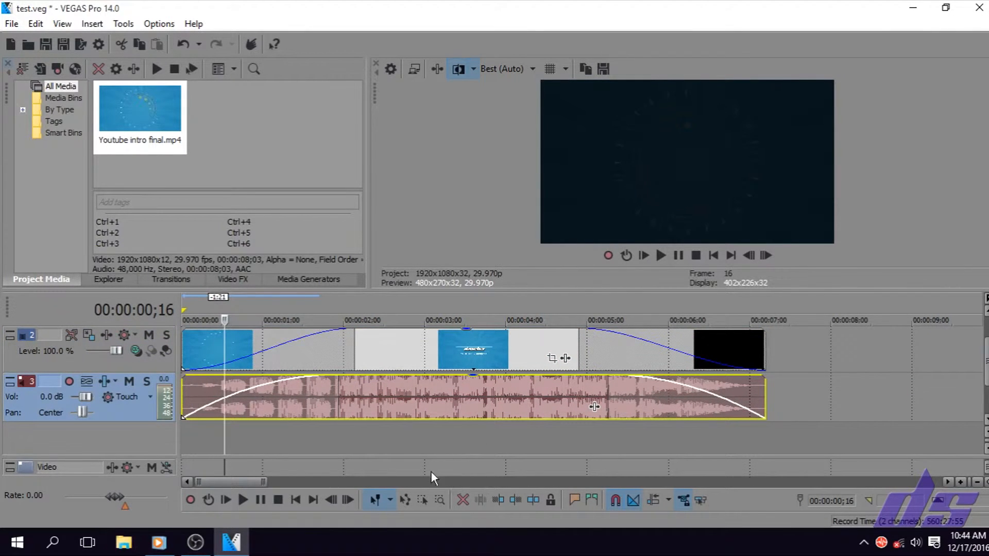
Step: Add test.mp4 from the Tutorial - basics folder to the timeline directly after the intro clip
{"action": "scroll", "coordinate": [465, 436], "scroll_direction": "down", "scroll_amount": 2}
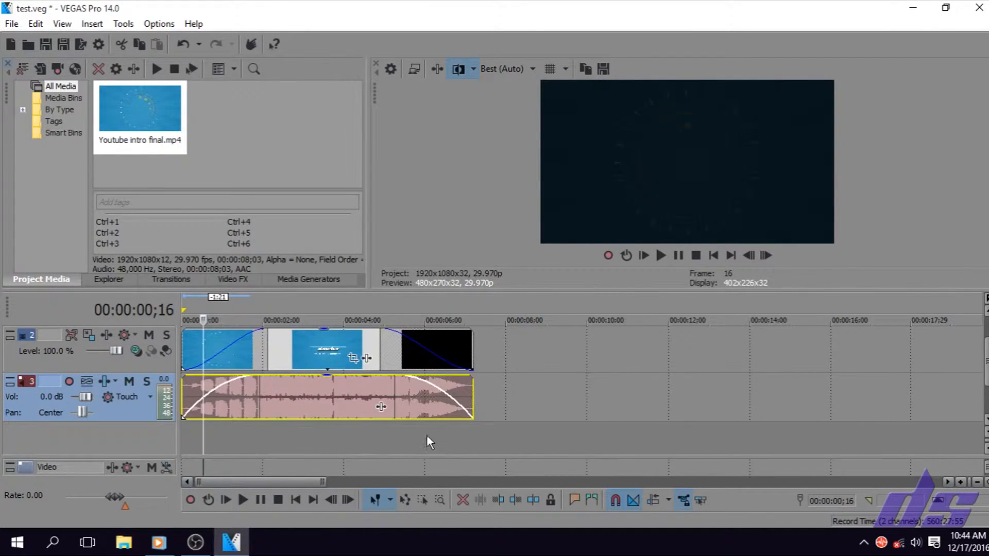
{"action": "left_click", "coordinate": [124, 543]}
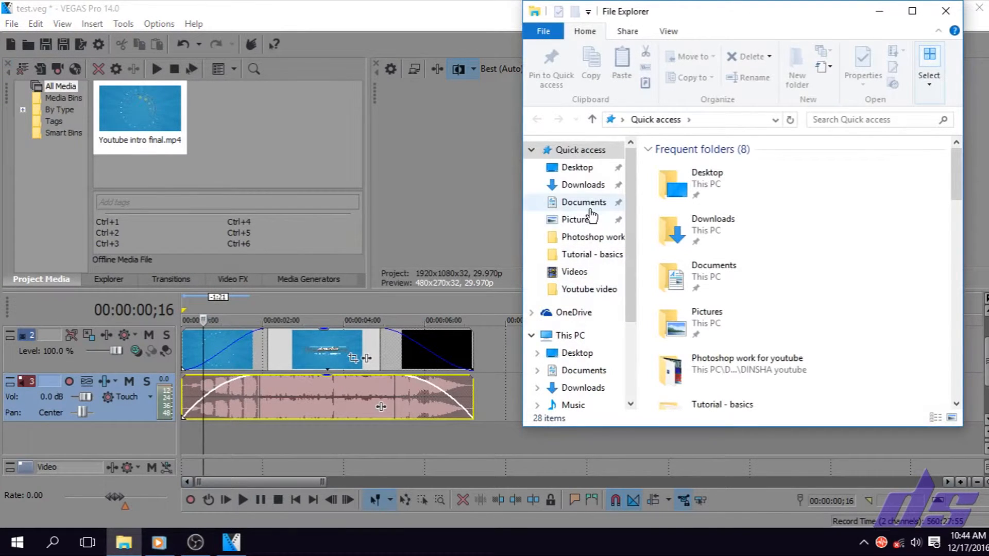
{"action": "left_click", "coordinate": [587, 255]}
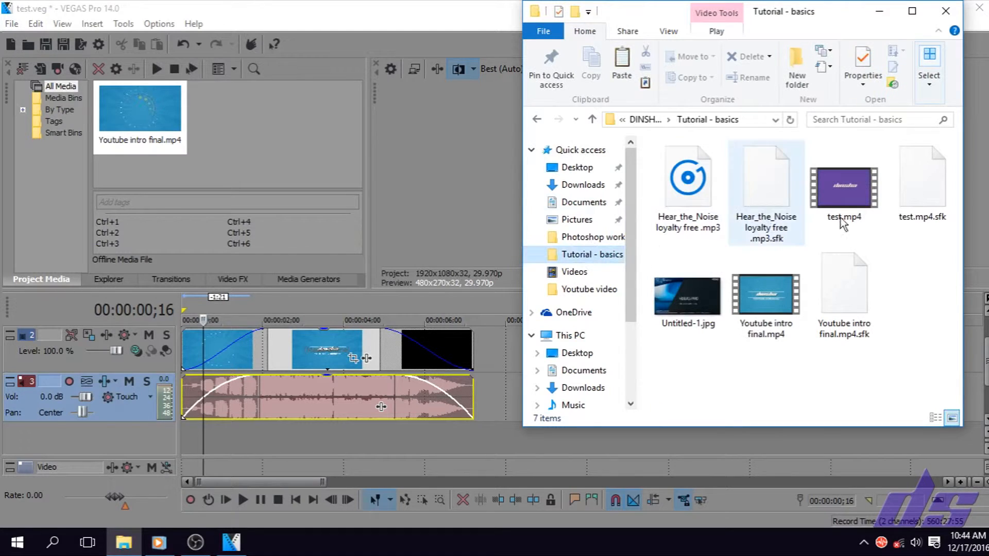
{"action": "left_click", "coordinate": [849, 203]}
{"action": "left_click_drag", "start_coordinate": [849, 204], "coordinate": [486, 379]}
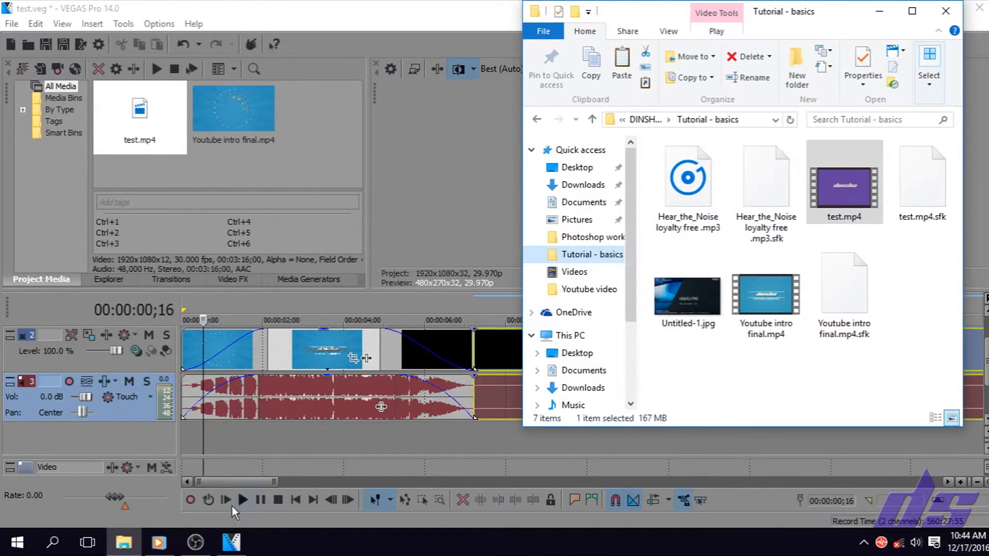
{"action": "left_click", "coordinate": [382, 450]}
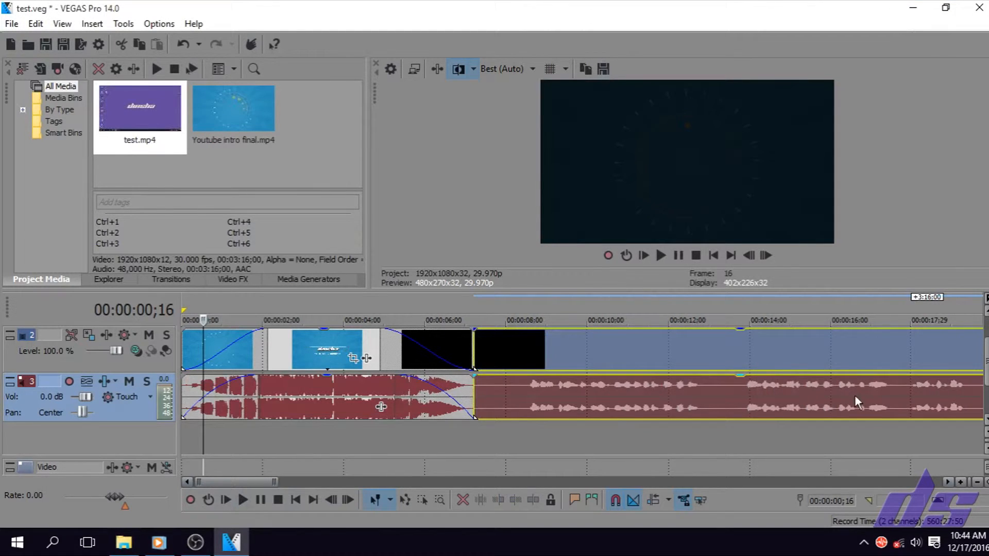
Step: Trim the end of the test.mp4 clip and its audio at 00:02:14;21
{"action": "scroll", "coordinate": [883, 366], "scroll_direction": "down", "scroll_amount": 3}
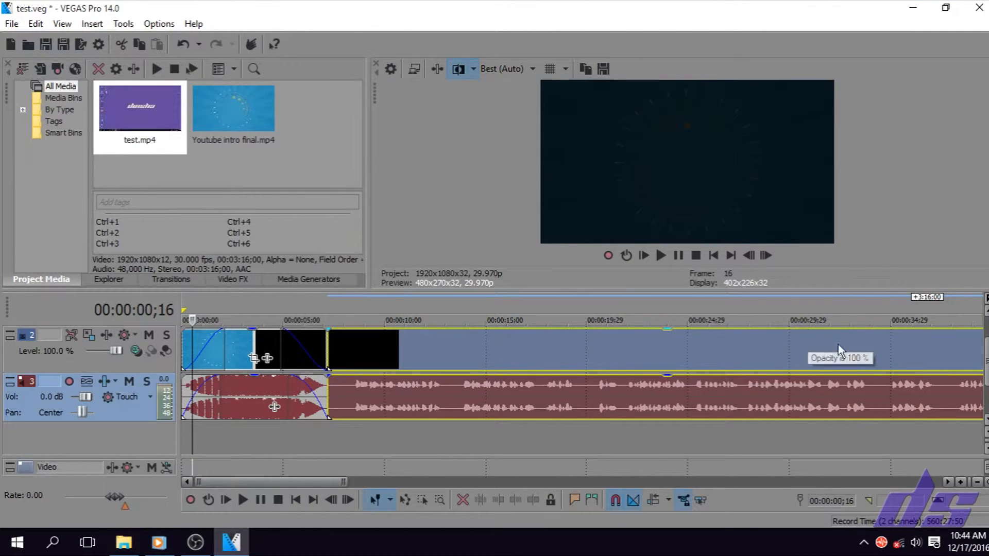
{"action": "scroll", "coordinate": [844, 351], "scroll_direction": "down", "scroll_amount": 4}
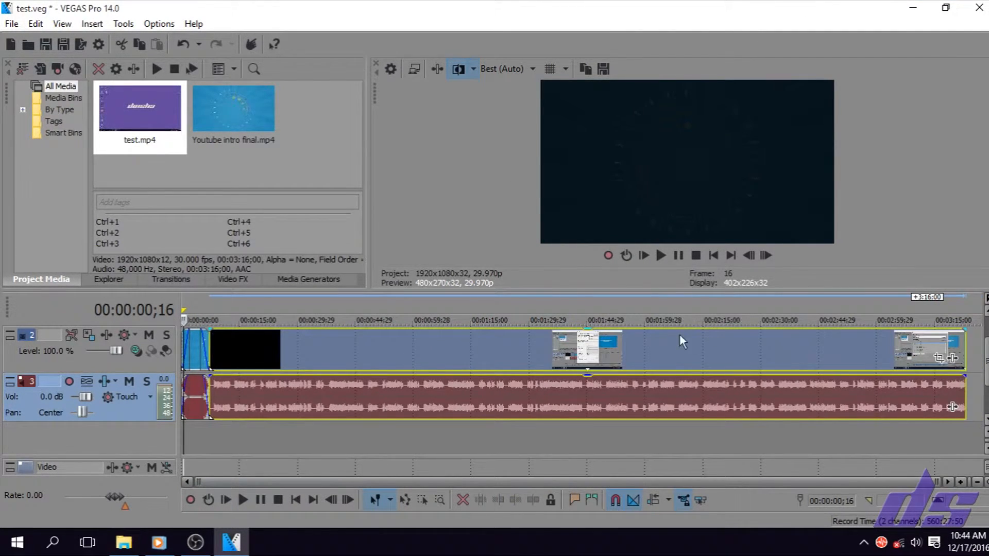
{"action": "left_click", "coordinate": [674, 345]}
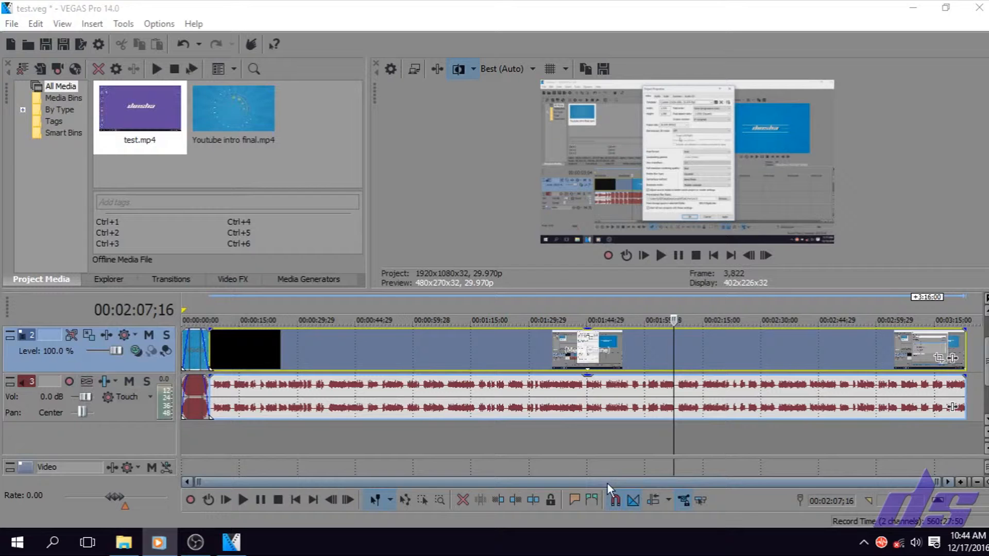
{"action": "left_click_drag", "start_coordinate": [671, 334], "coordinate": [701, 340]}
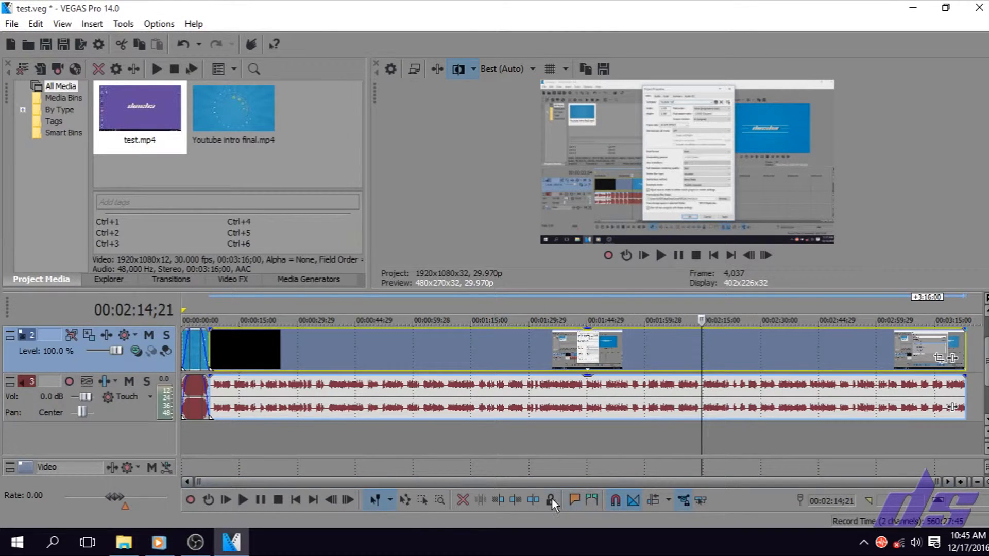
{"action": "left_click", "coordinate": [517, 504]}
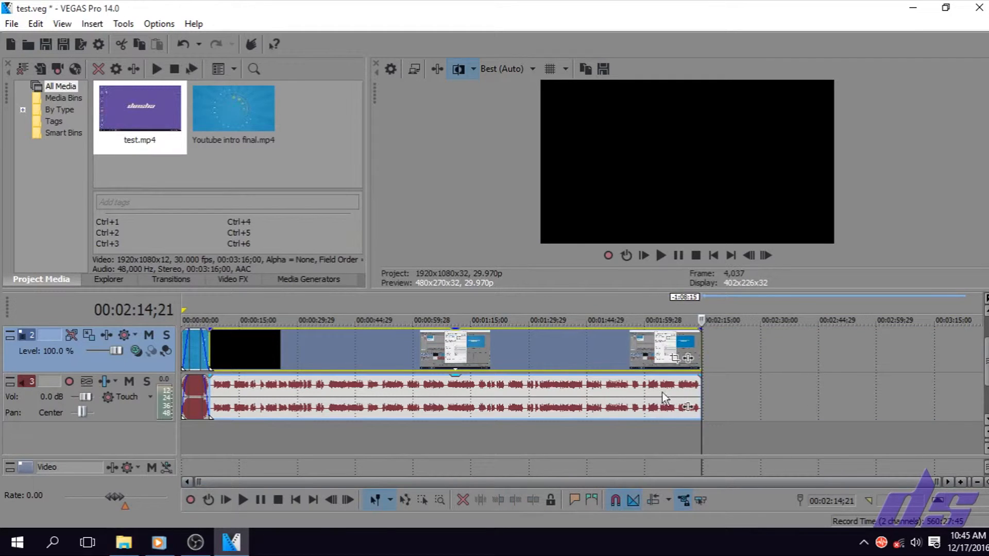
Step: Clear the grouping of the test.mp4 clip and delete its audio, keeping the video
{"action": "right_click", "coordinate": [568, 389]}
{"action": "mouse_move", "coordinate": [685, 429]}
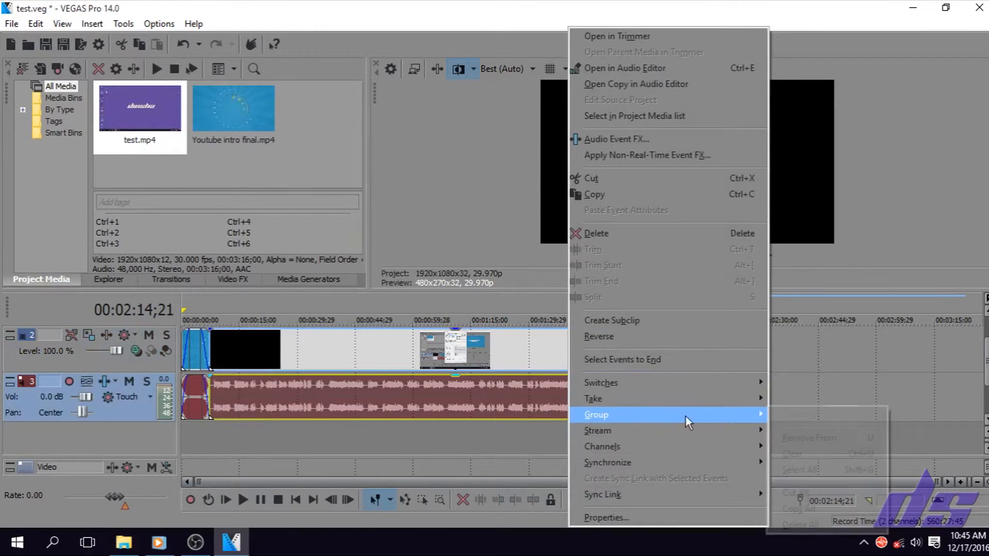
{"action": "left_click", "coordinate": [817, 450]}
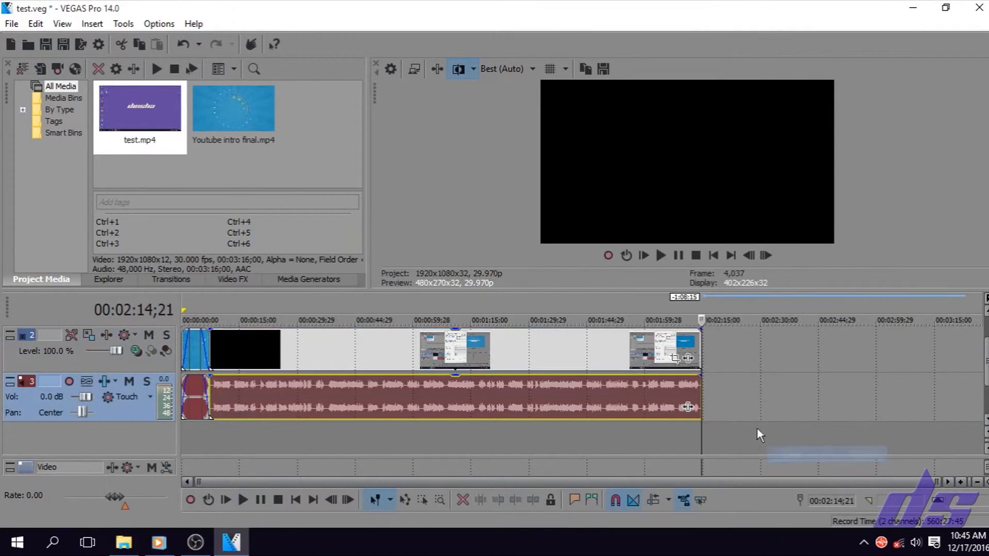
{"action": "left_click", "coordinate": [615, 402]}
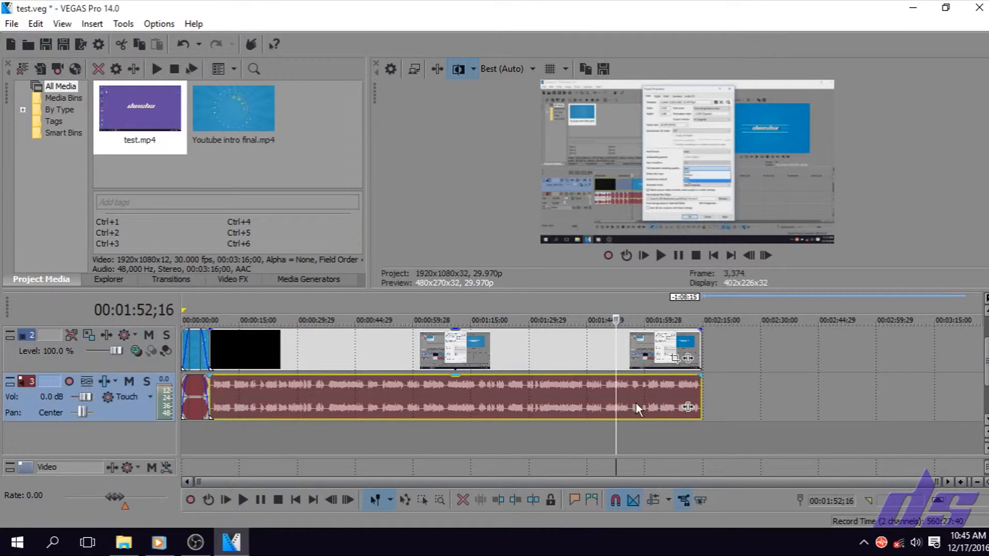
{"action": "key", "text": "Delete"}
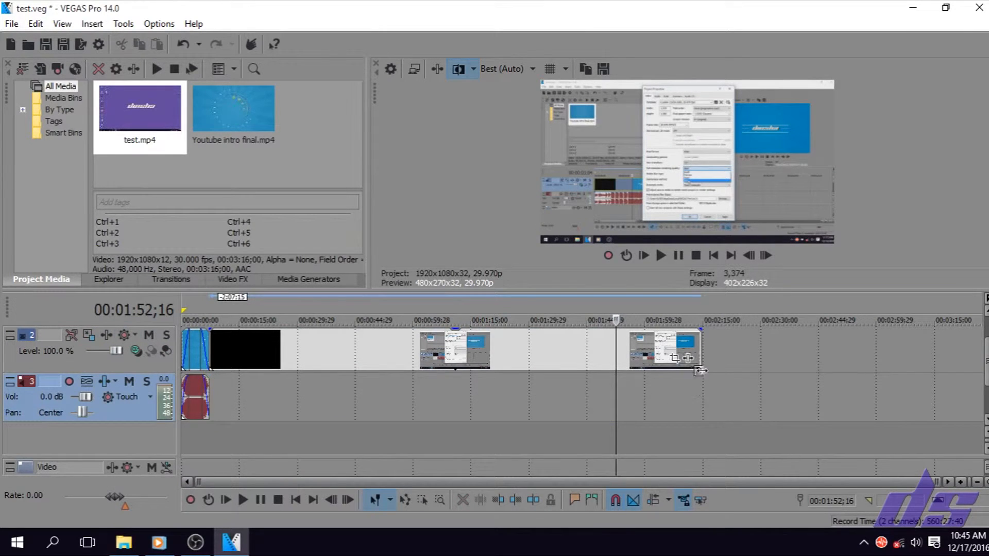
Step: Add the Hear_the_Noise loyalty free .mp3 music to the audio track, starting right after the intro audio
{"action": "left_click", "coordinate": [702, 329]}
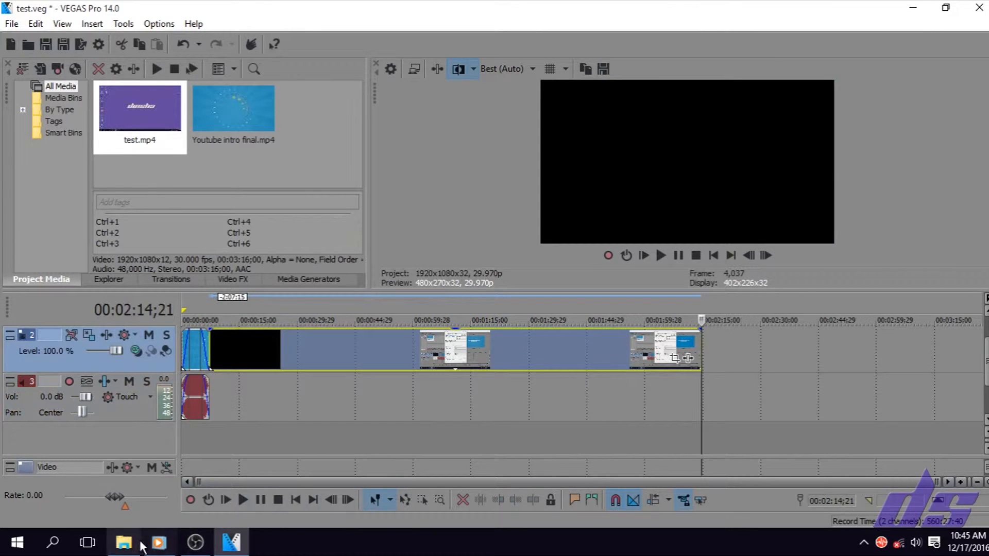
{"action": "left_click", "coordinate": [123, 542]}
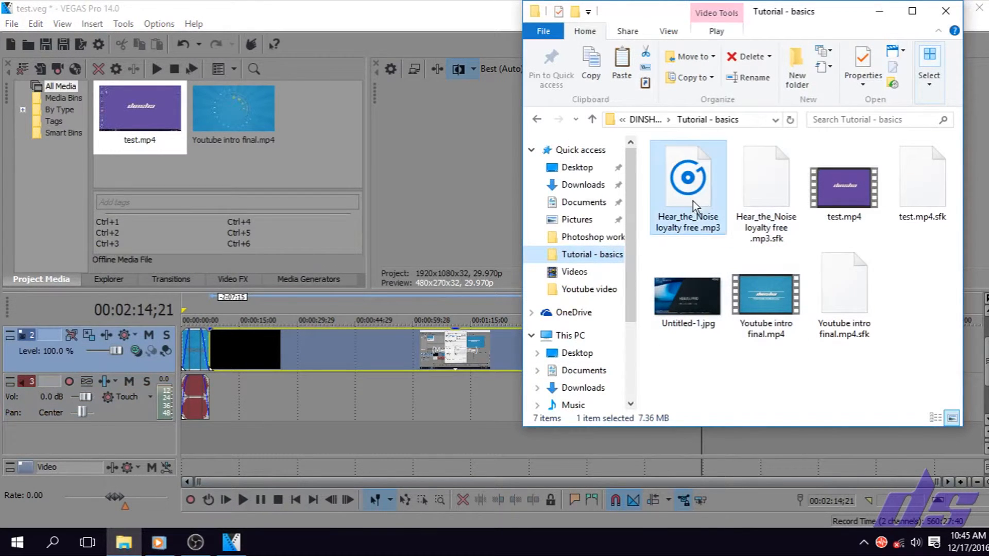
{"action": "left_click_drag", "start_coordinate": [694, 201], "coordinate": [457, 378]}
{"action": "left_click_drag", "start_coordinate": [248, 410], "coordinate": [248, 410]}
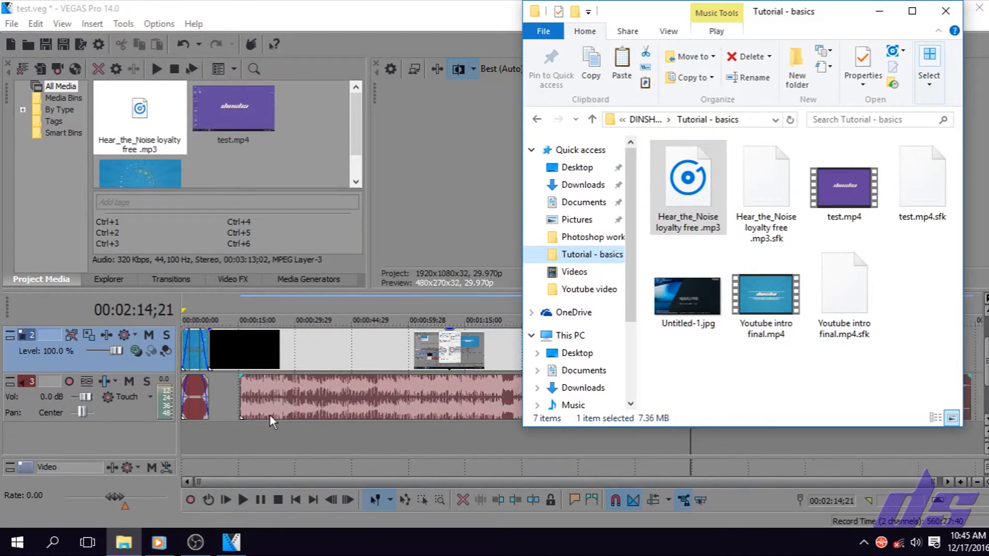
{"action": "left_click", "coordinate": [407, 392]}
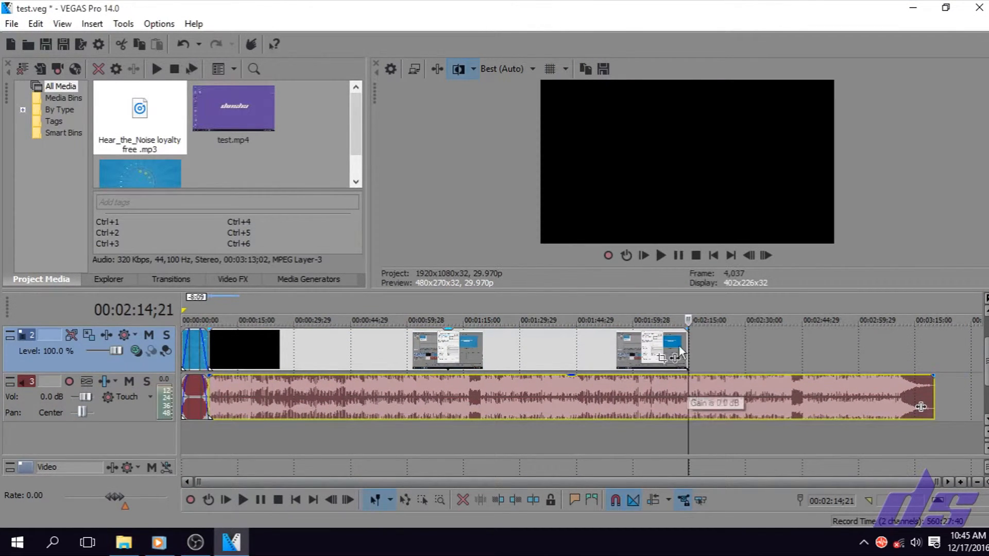
Step: Add a long fade-out at the end and a long fade-in at the start of the test.mp4 video clip
{"action": "left_click_drag", "start_coordinate": [686, 330], "coordinate": [596, 343]}
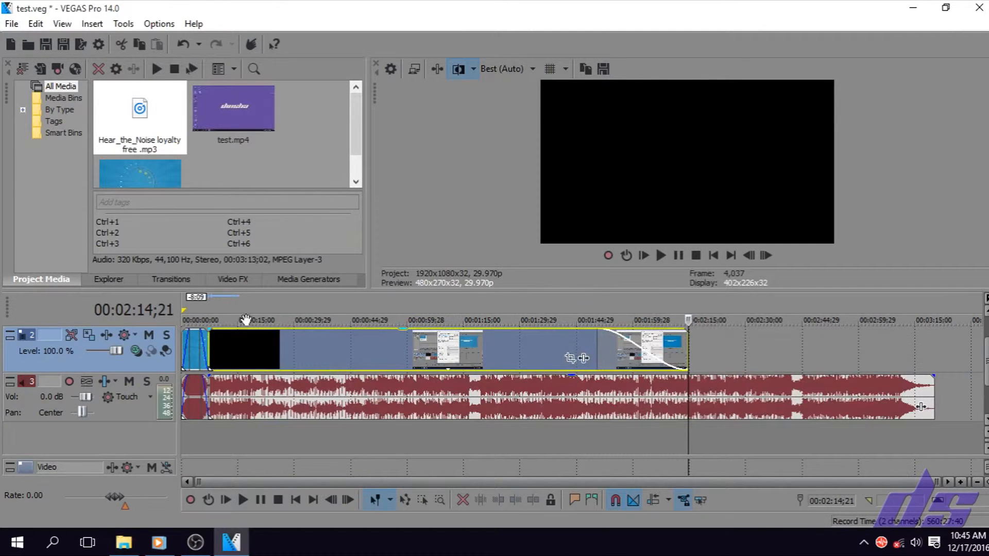
{"action": "left_click_drag", "start_coordinate": [209, 328], "coordinate": [288, 343]}
{"action": "left_click", "coordinate": [372, 437]}
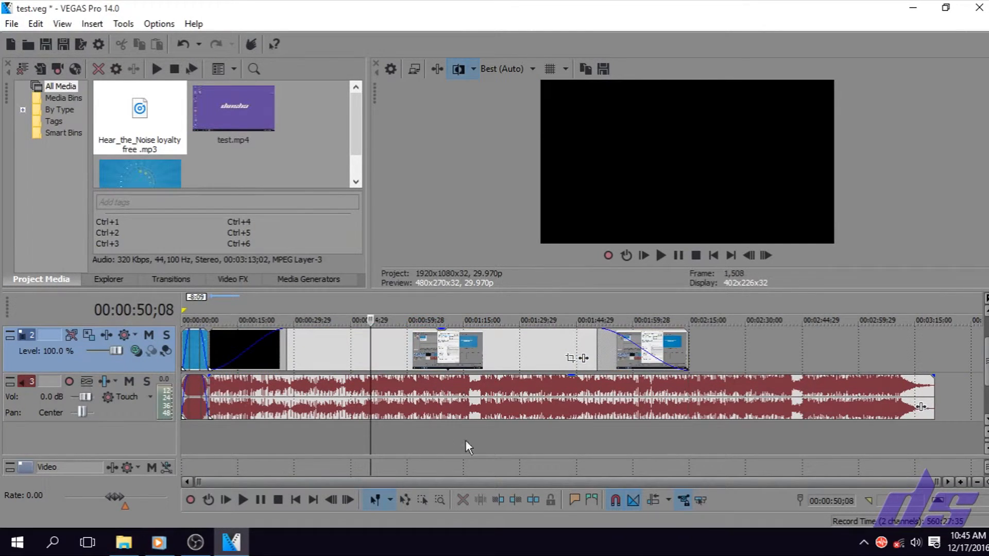
Step: Trim the end of the music so it finishes together with the test.mp4 video clip
{"action": "scroll", "coordinate": [560, 426], "scroll_direction": "up", "scroll_amount": 4}
{"action": "scroll", "coordinate": [560, 426], "scroll_direction": "down", "scroll_amount": 4}
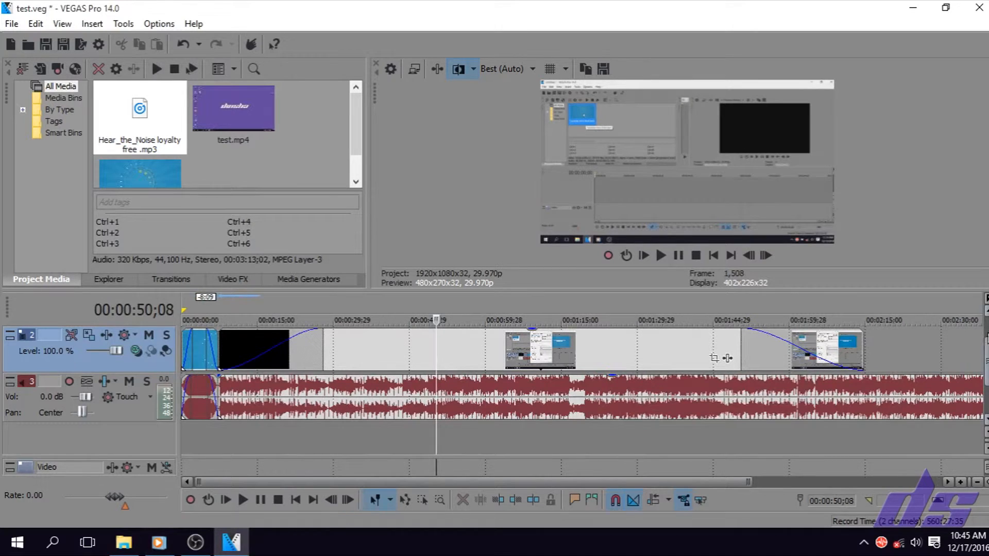
{"action": "scroll", "coordinate": [885, 456], "scroll_direction": "down", "scroll_amount": 2}
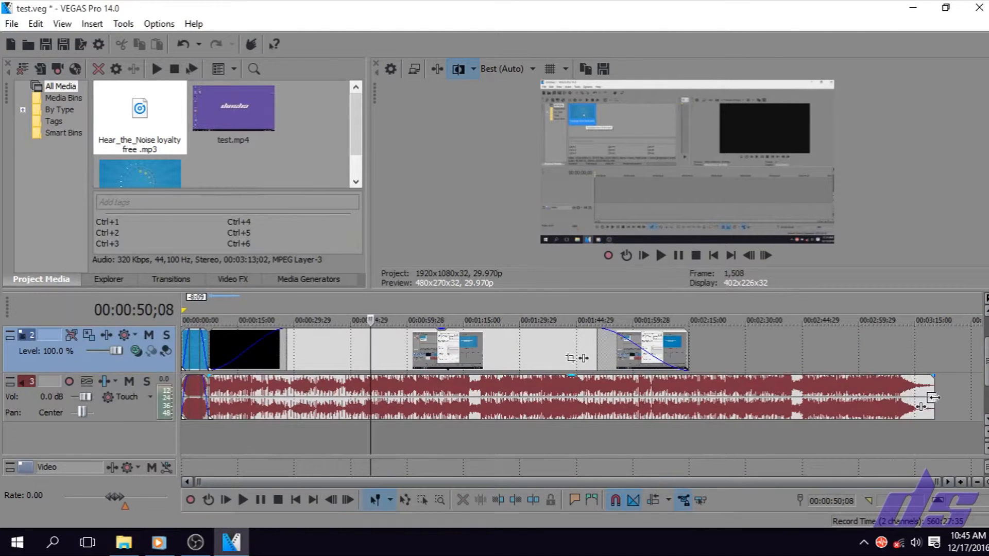
{"action": "left_click_drag", "start_coordinate": [782, 381], "coordinate": [688, 379]}
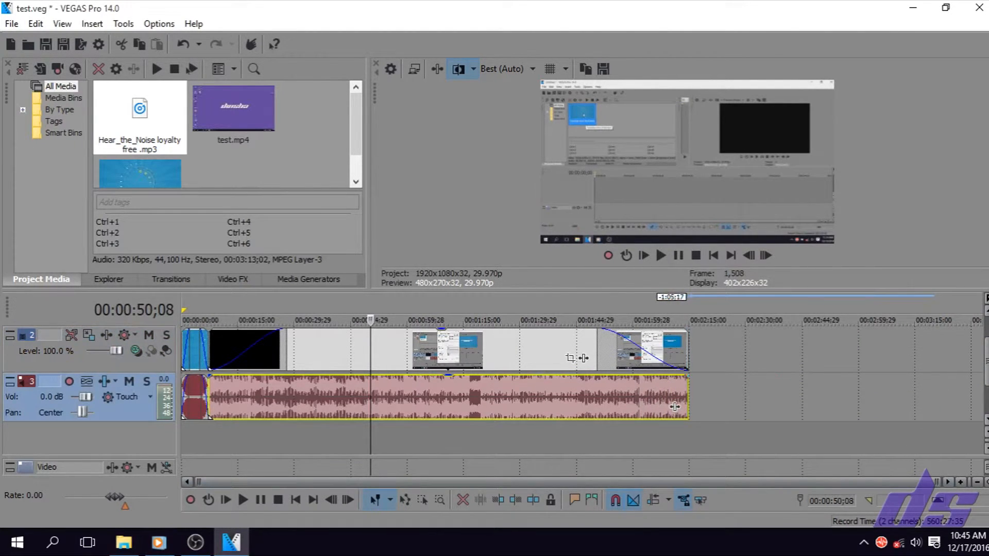
Step: Place the Untitled-1.jpg image on the empty video track above the test.mp4 clip, near its fade-in, and minimize the file window
{"action": "scroll", "coordinate": [674, 452], "scroll_direction": "up", "scroll_amount": 1}
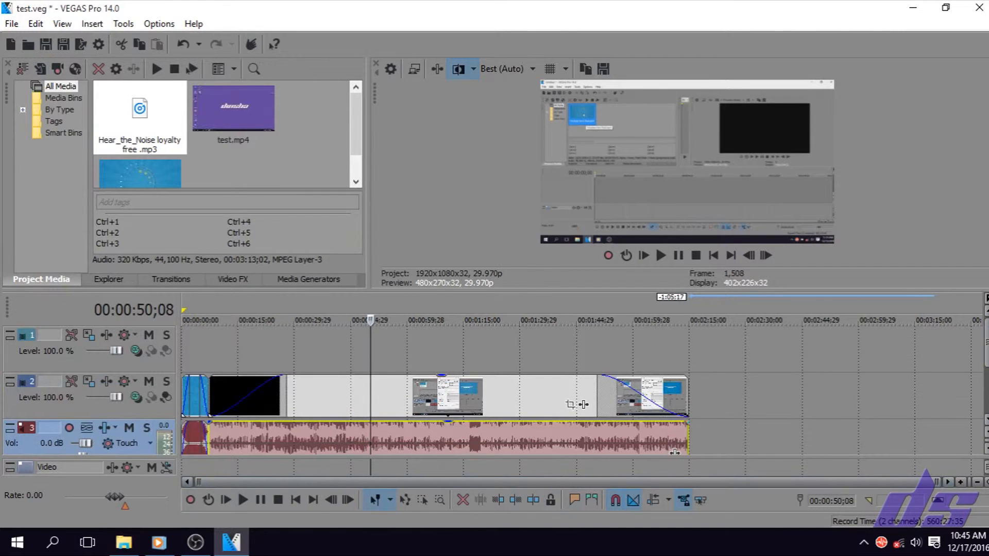
{"action": "left_click", "coordinate": [161, 539]}
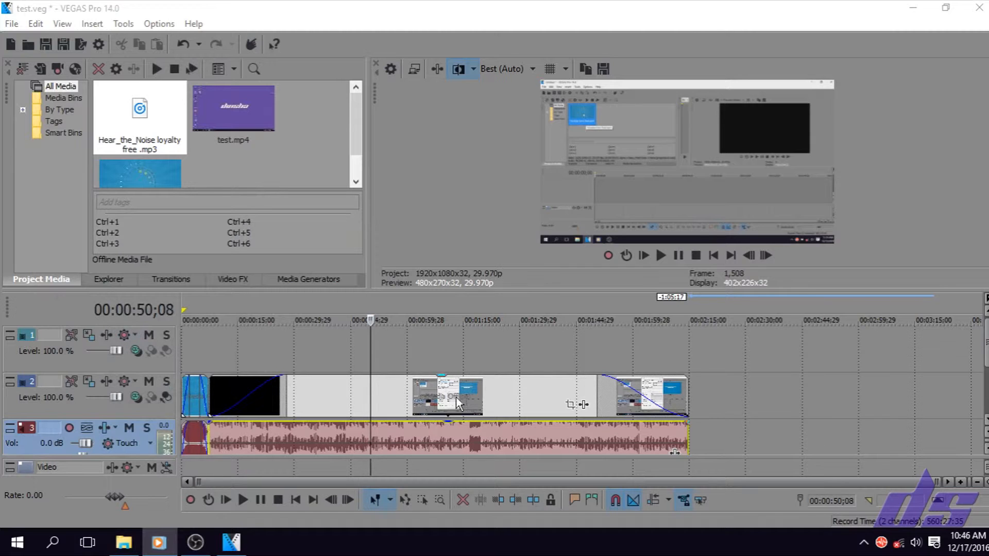
{"action": "left_click", "coordinate": [124, 542]}
{"action": "left_click_drag", "start_coordinate": [688, 298], "coordinate": [273, 355]}
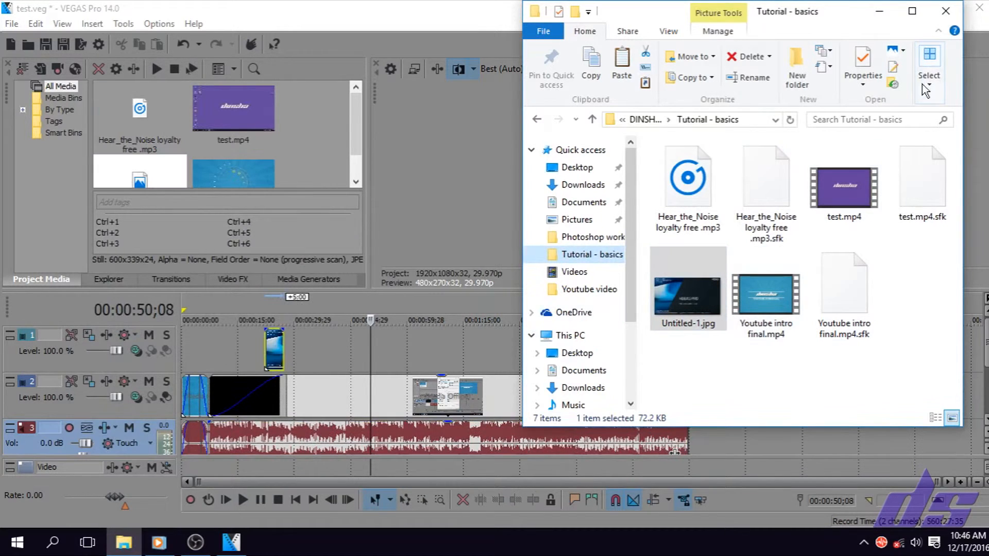
{"action": "left_click", "coordinate": [880, 10]}
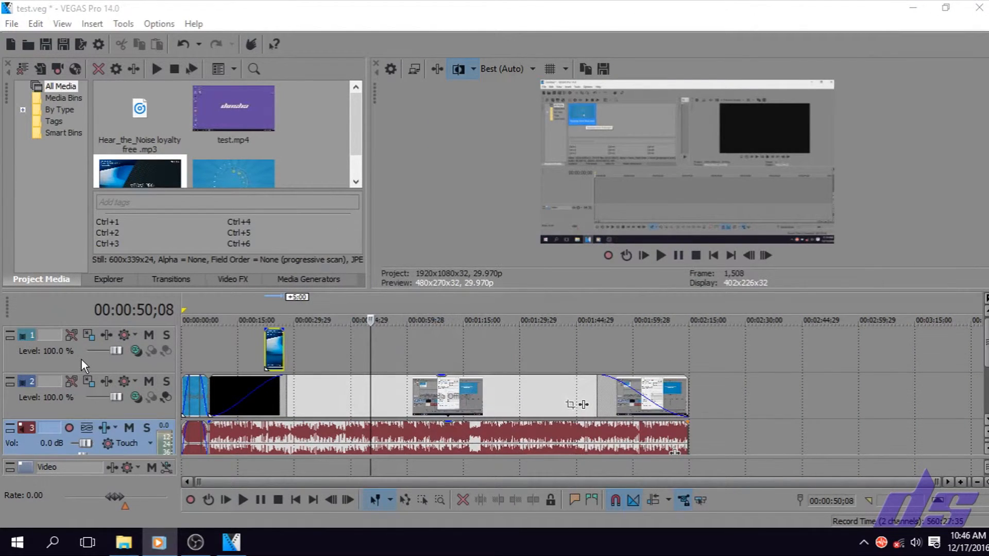
Step: Try moving the image track below the main video track, and return it to the top
{"action": "left_click_drag", "start_coordinate": [81, 359], "coordinate": [72, 399]}
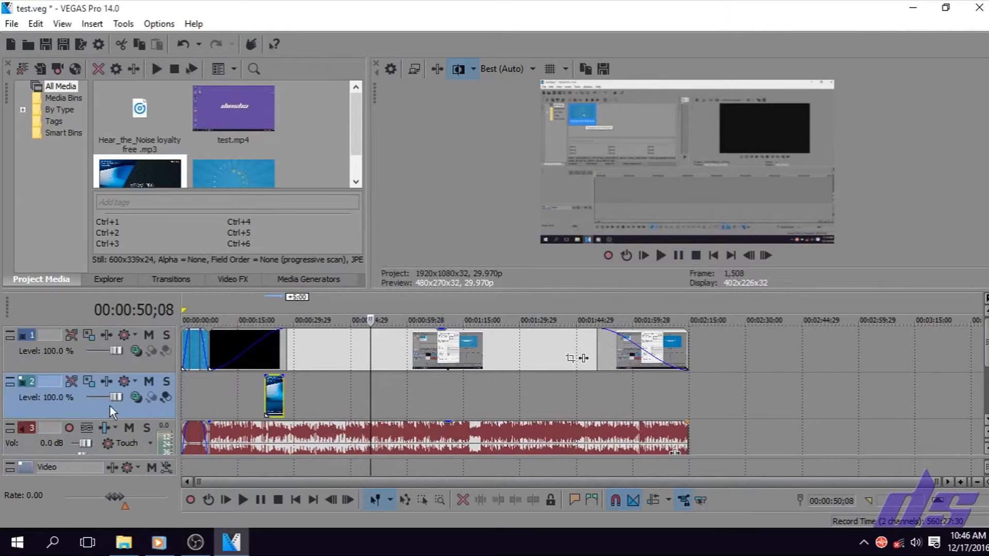
{"action": "left_click_drag", "start_coordinate": [110, 406], "coordinate": [106, 332]}
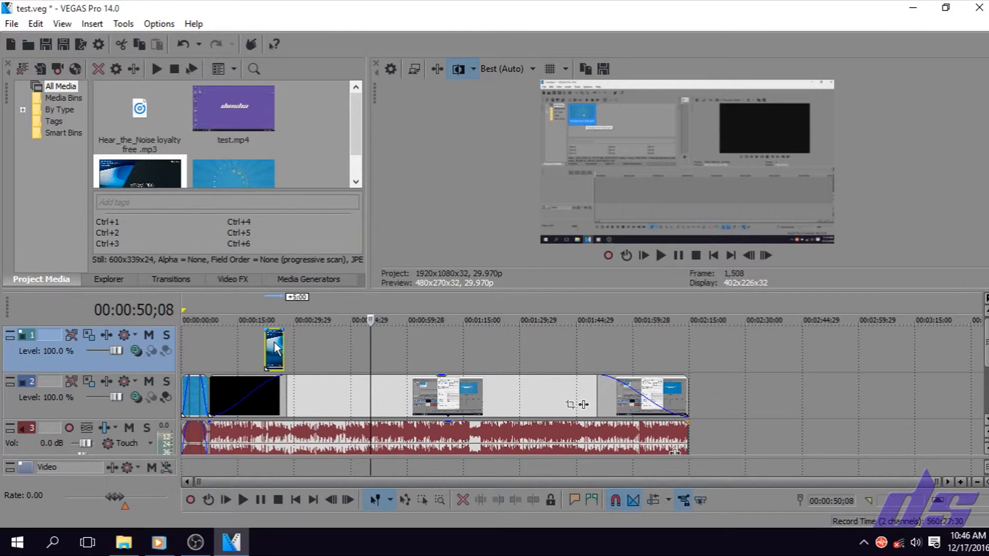
Step: Move the image clip to the end of the video's fade-in and extend it to the start of the fade-out
{"action": "left_click_drag", "start_coordinate": [277, 348], "coordinate": [301, 361]}
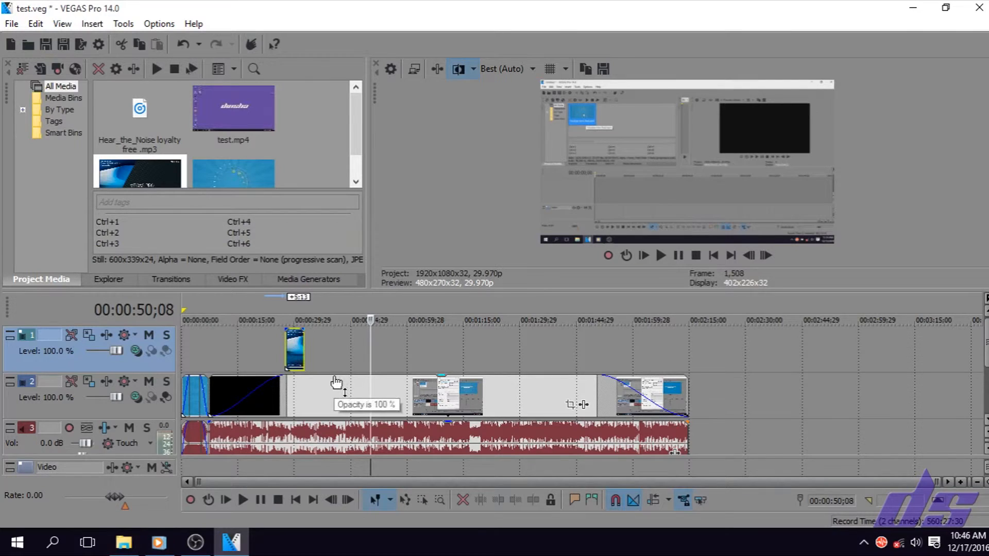
{"action": "key", "text": "space"}
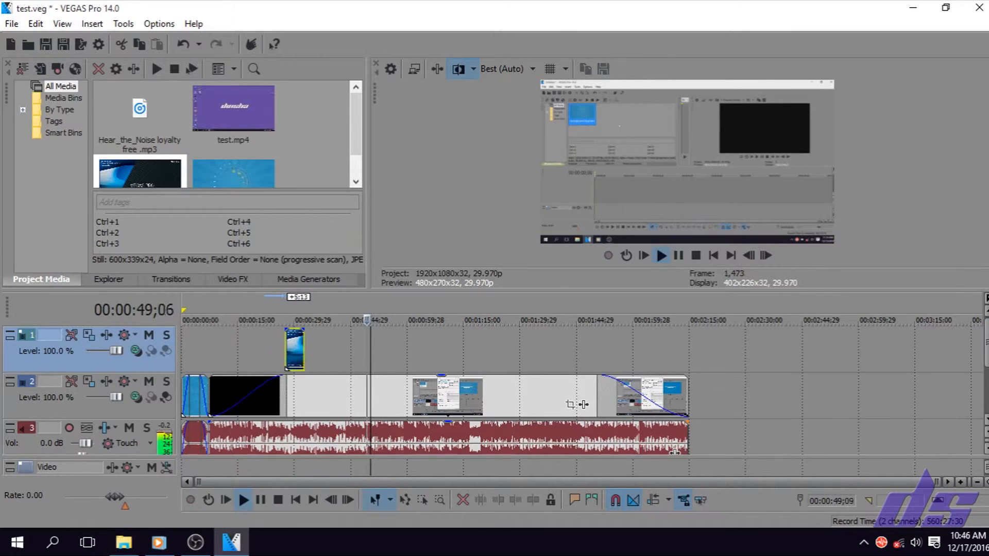
{"action": "key", "text": "space"}
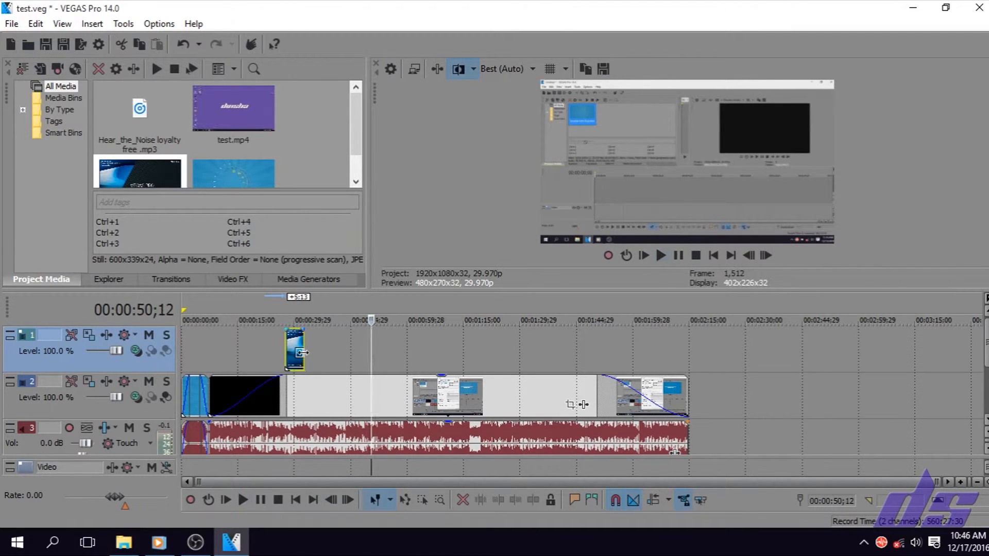
{"action": "left_click_drag", "start_coordinate": [304, 351], "coordinate": [601, 357]}
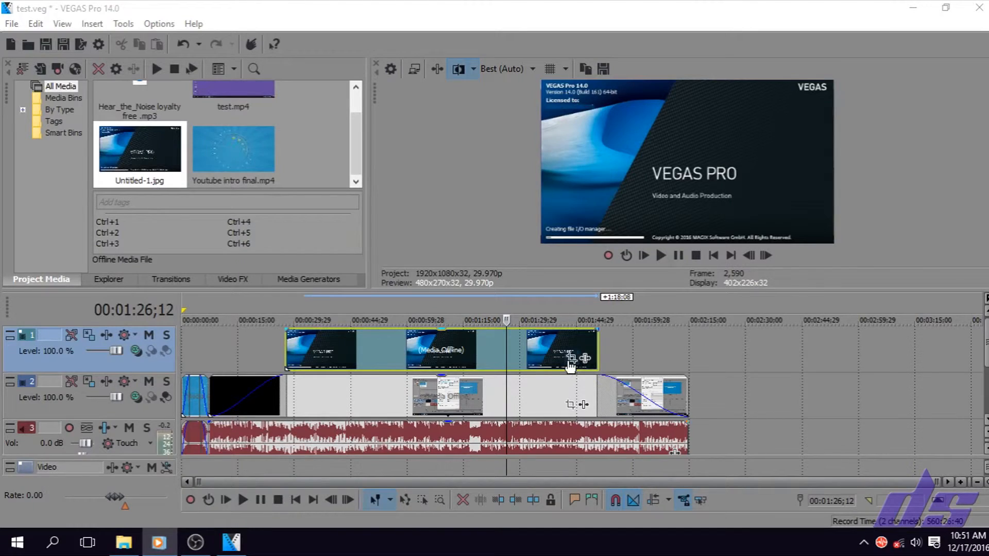
Step: Open the image clip's Event Pan/Crop window, move it fully into view to examine its settings, and close it
{"action": "left_click", "coordinate": [570, 358]}
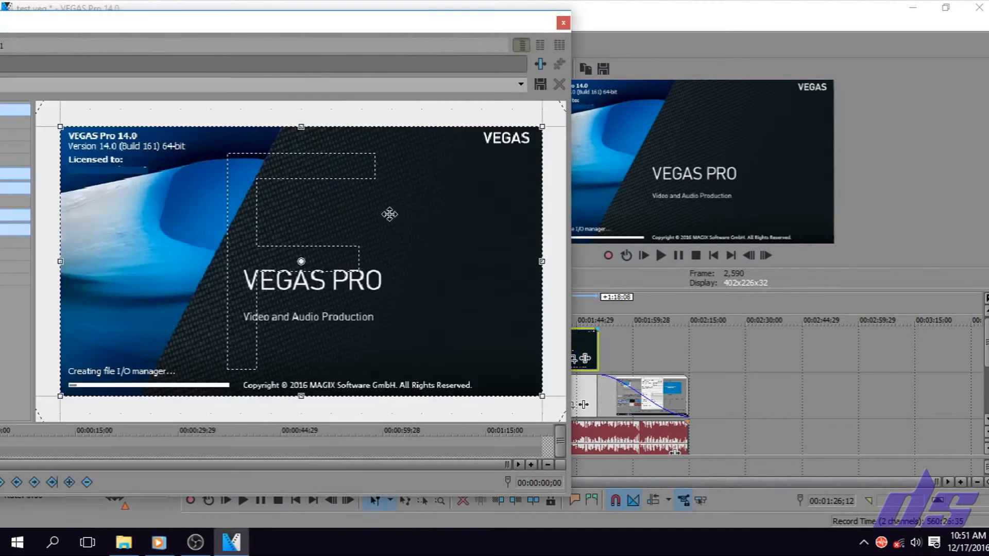
{"action": "left_click_drag", "start_coordinate": [248, 22], "coordinate": [397, 20]}
{"action": "left_click", "coordinate": [721, 12]}
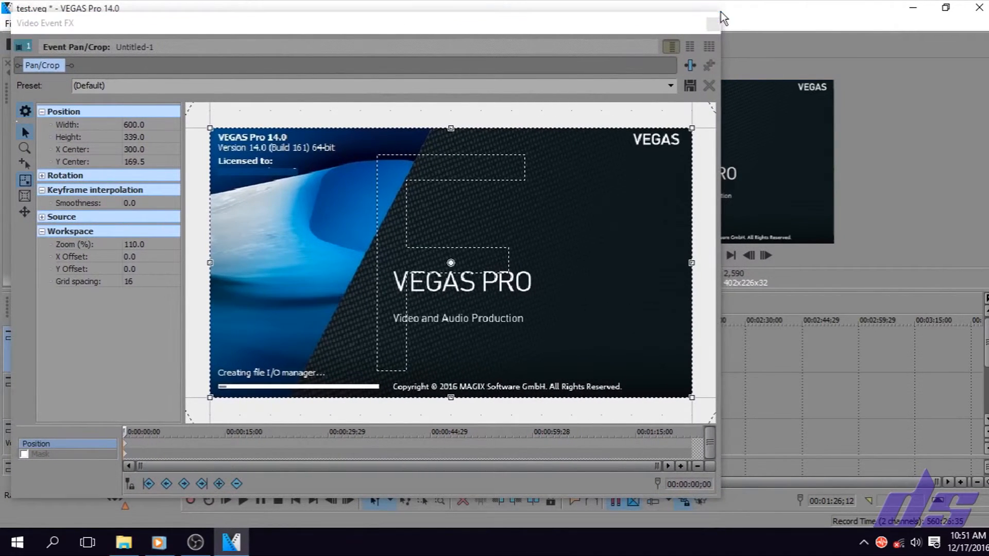
Step: Shrink the Event Pan/Crop window to uncover the preview, and enlarge the image's crop frame freehand to about 968 × 782
{"action": "left_click_drag", "start_coordinate": [721, 11], "coordinate": [583, 29]}
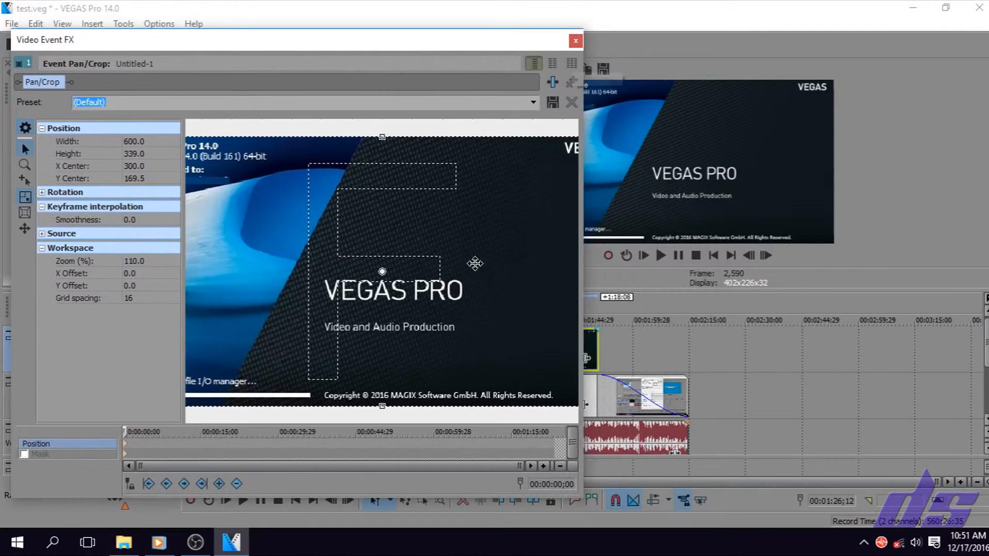
{"action": "scroll", "coordinate": [470, 265], "scroll_direction": "down", "scroll_amount": 3}
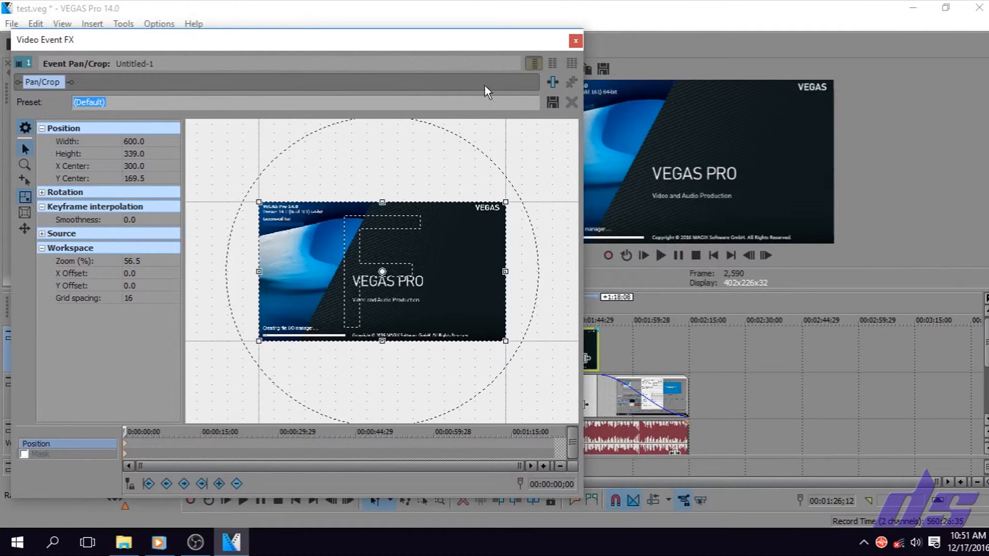
{"action": "left_click_drag", "start_coordinate": [580, 32], "coordinate": [592, 3]}
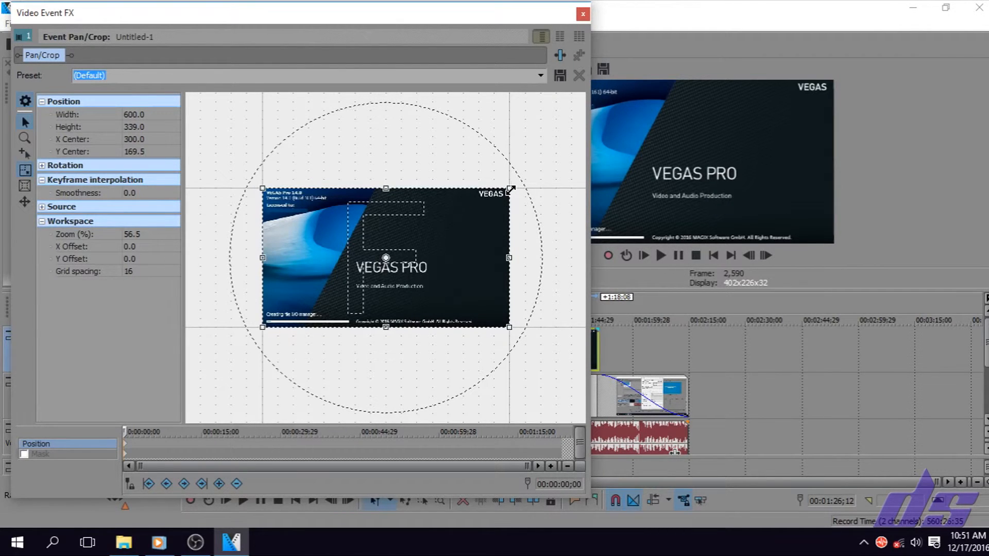
{"action": "left_click_drag", "start_coordinate": [510, 189], "coordinate": [558, 127]}
{"action": "scroll", "coordinate": [490, 270], "scroll_direction": "down", "scroll_amount": 5}
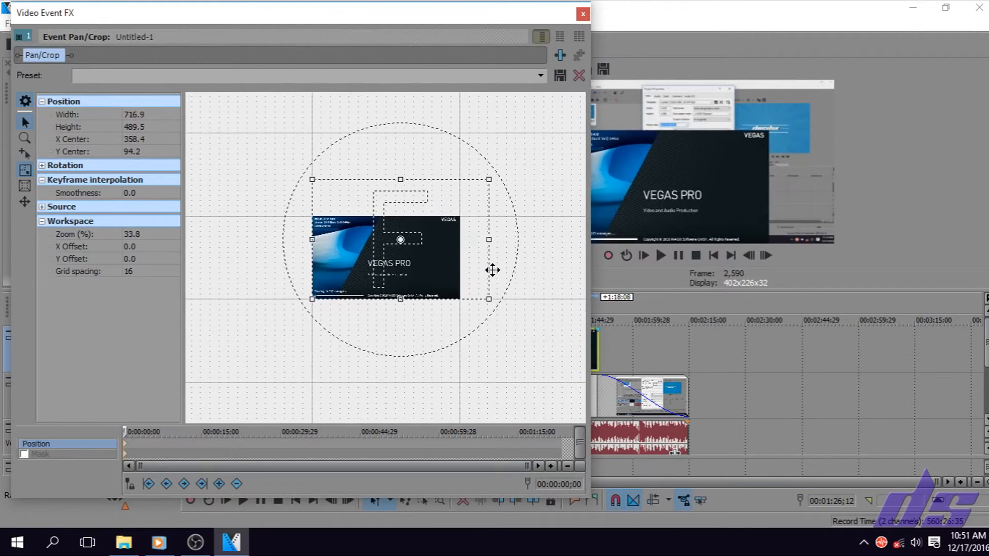
{"action": "left_click_drag", "start_coordinate": [488, 183], "coordinate": [550, 108]}
{"action": "left_click_drag", "start_coordinate": [503, 281], "coordinate": [492, 331]}
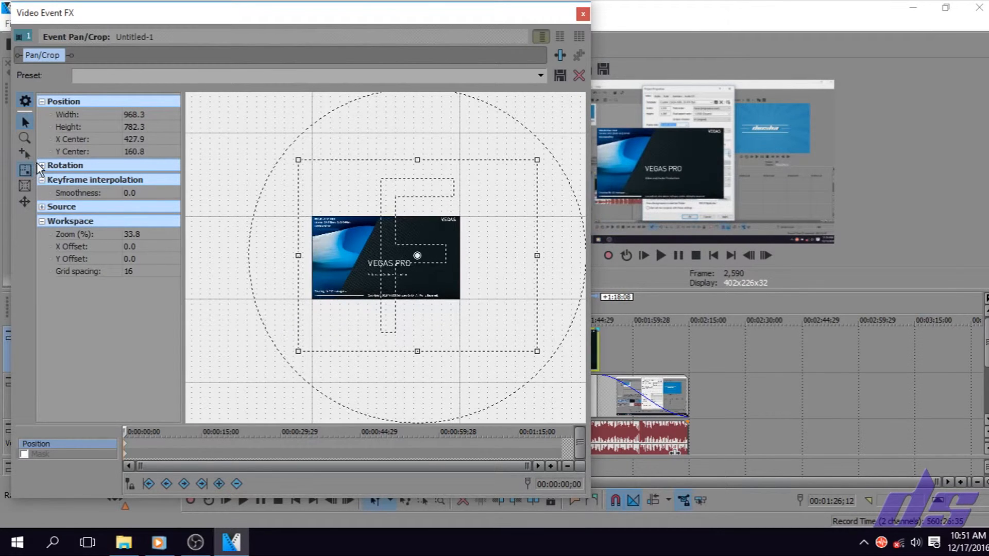
Step: Set the image's crop frame to a width of 1,920 and a height of 1,080
{"action": "left_click", "coordinate": [148, 114]}
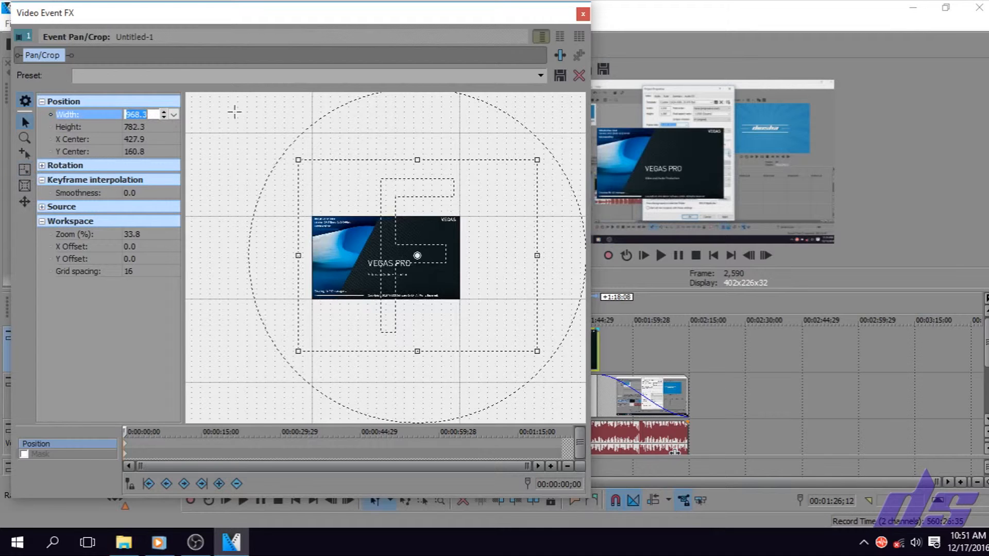
{"action": "type", "text": "1,9"}
{"action": "type", "text": "20"}
{"action": "key", "text": "Tab"}
{"action": "type", "text": "1,"}
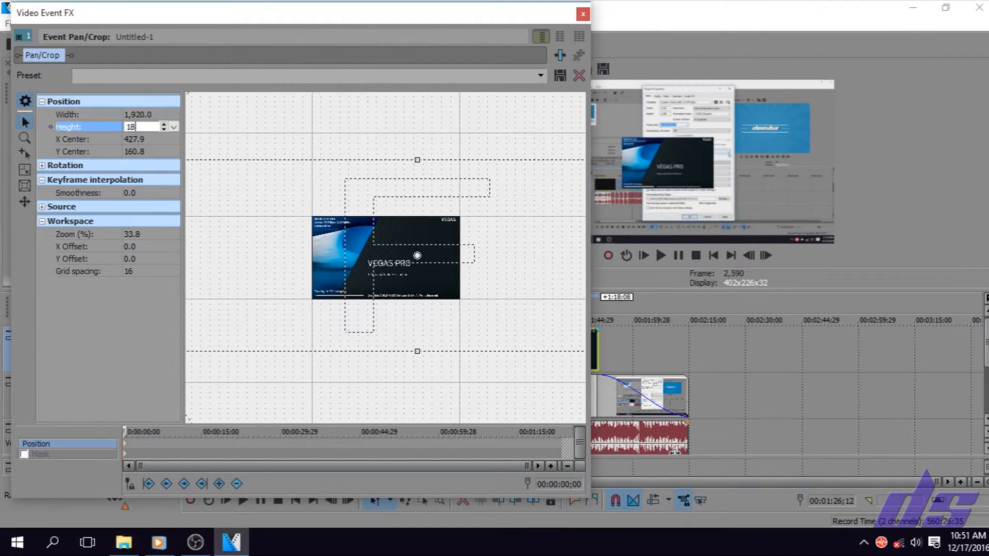
{"action": "type", "text": "080"}
{"action": "key", "text": "Return"}
Step: Move and slightly shrink the crop frame so the image sits in the video's upper-left corner, and close the Pan/Crop window
{"action": "left_click", "coordinate": [24, 168]}
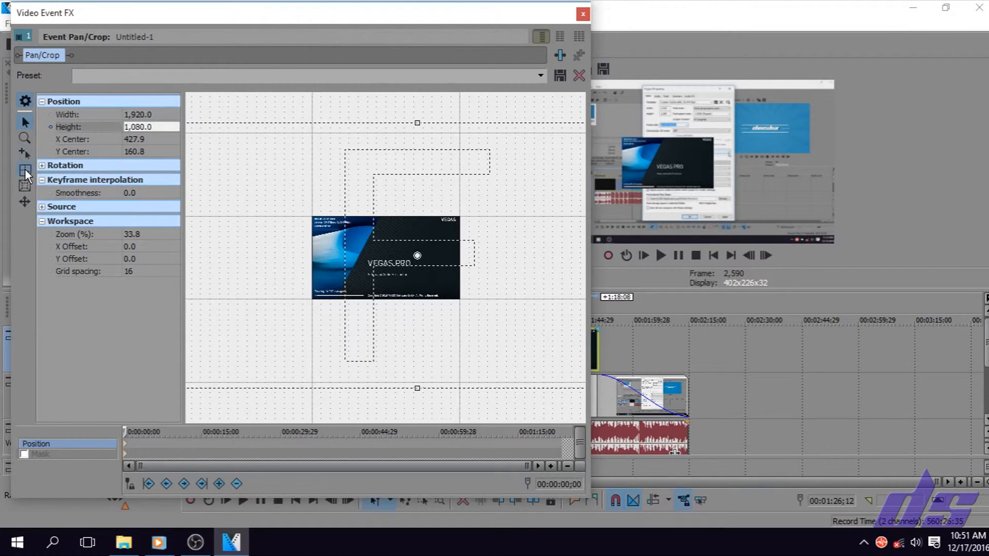
{"action": "left_click_drag", "start_coordinate": [387, 238], "coordinate": [483, 313]}
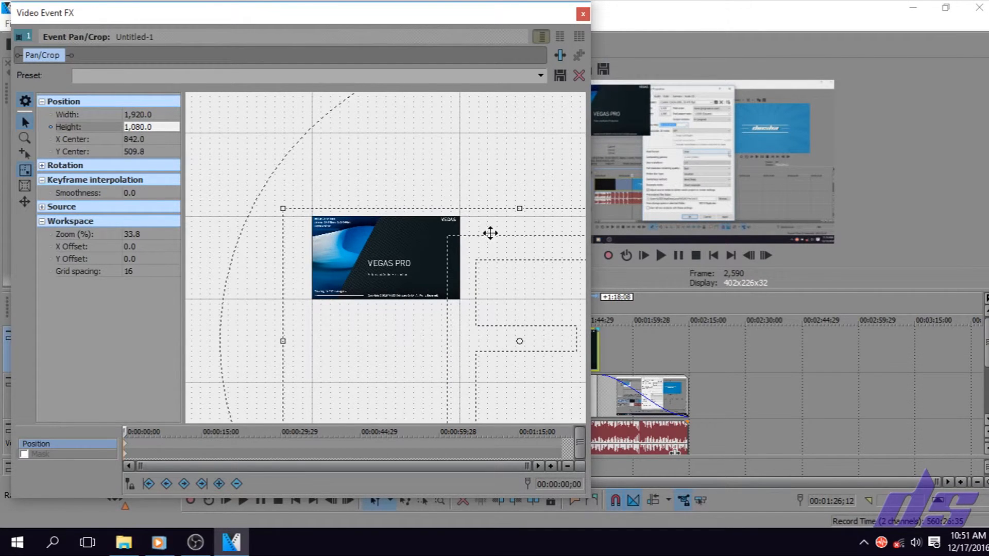
{"action": "left_click_drag", "start_coordinate": [282, 210], "coordinate": [332, 240]}
{"action": "left_click_drag", "start_coordinate": [586, 8], "coordinate": [587, 17]}
{"action": "left_click", "coordinate": [586, 16]}
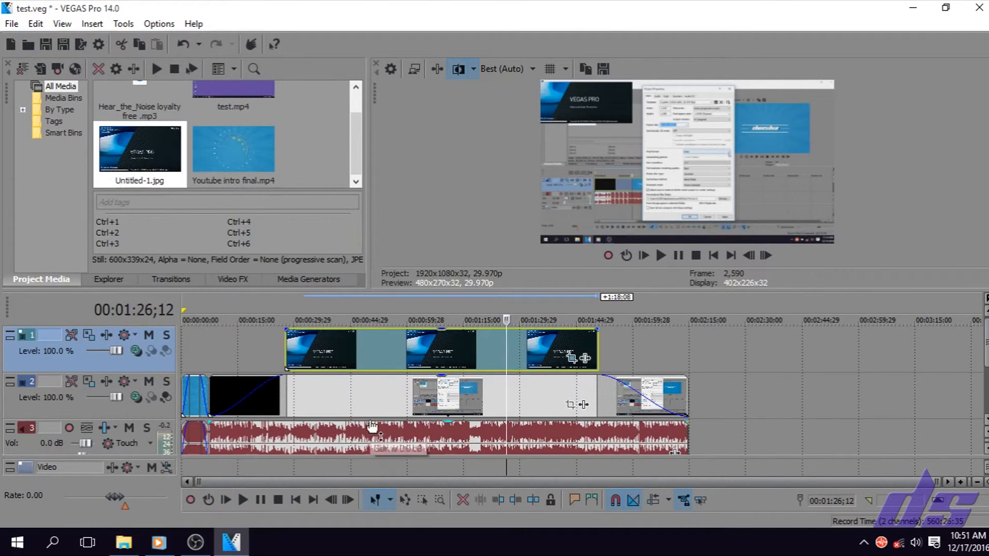
Step: Lower the gain of the main audio clip, and reduce the audio track's volume to -26.5 dB
{"action": "left_click_drag", "start_coordinate": [371, 425], "coordinate": [374, 455]}
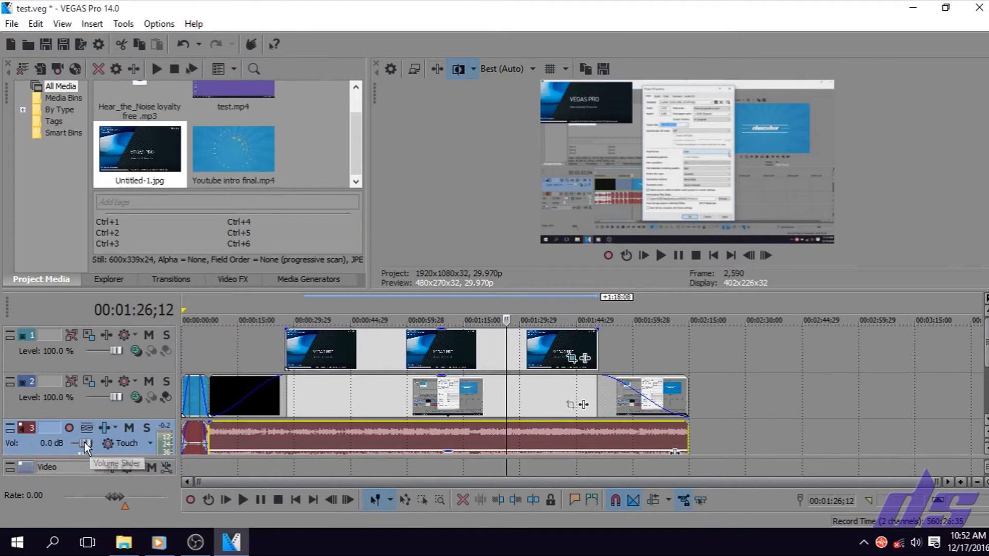
{"action": "left_click_drag", "start_coordinate": [85, 443], "coordinate": [76, 449]}
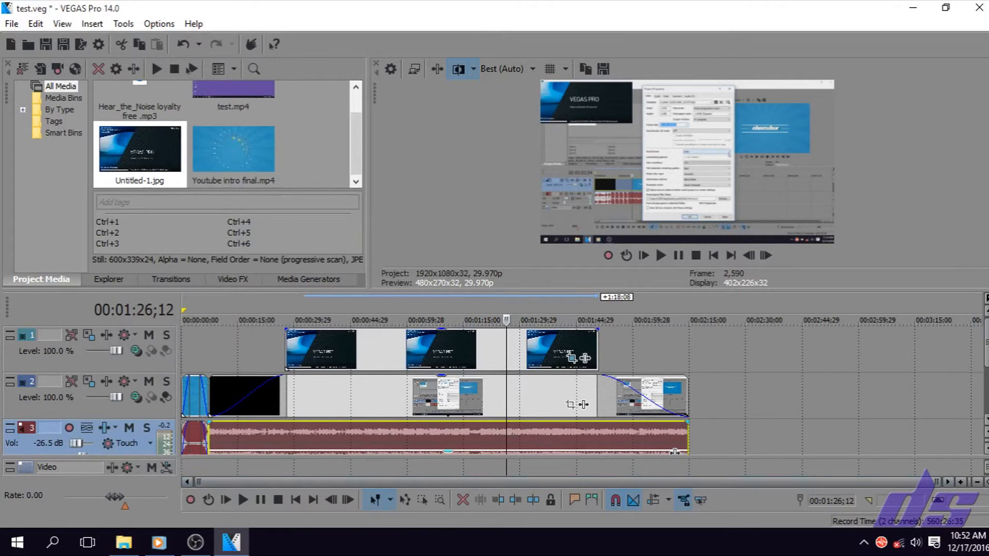
{"action": "scroll", "coordinate": [90, 397], "scroll_direction": "down", "scroll_amount": 1}
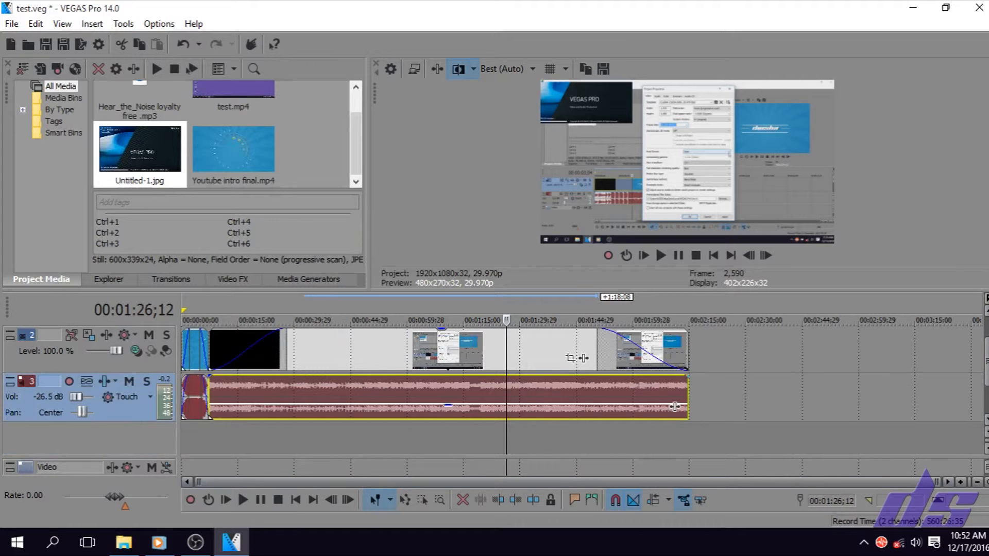
{"action": "scroll", "coordinate": [77, 396], "scroll_direction": "up", "scroll_amount": 1}
Step: Add the default Color Curves effect to the test.mp4 video clip and bend the upper part of its RGB curve upward
{"action": "left_click", "coordinate": [332, 401]}
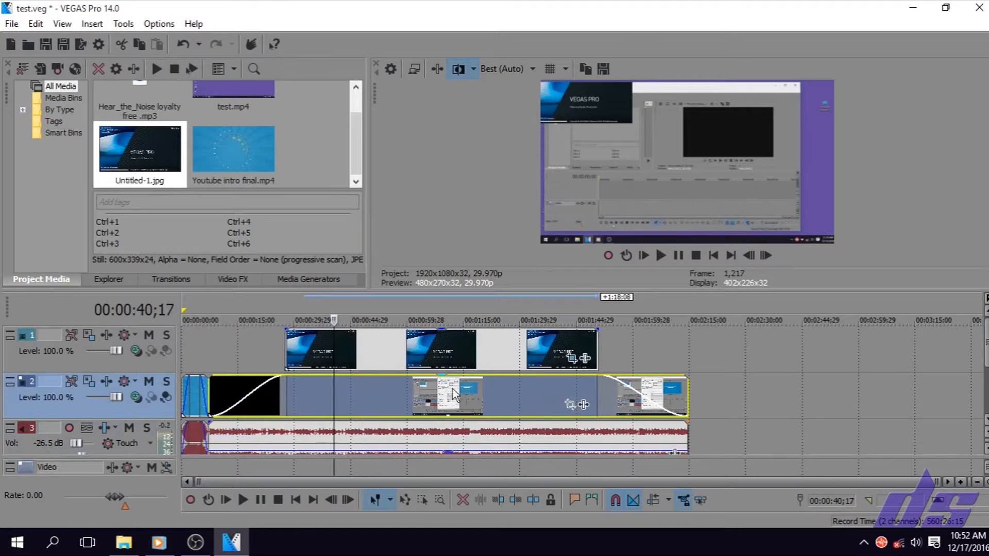
{"action": "left_click", "coordinate": [232, 280]}
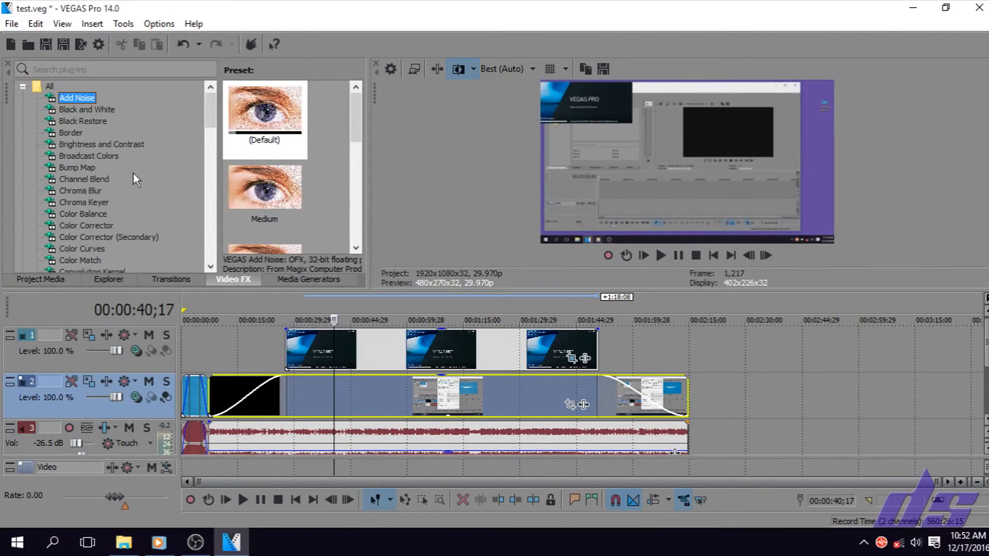
{"action": "left_click", "coordinate": [100, 226]}
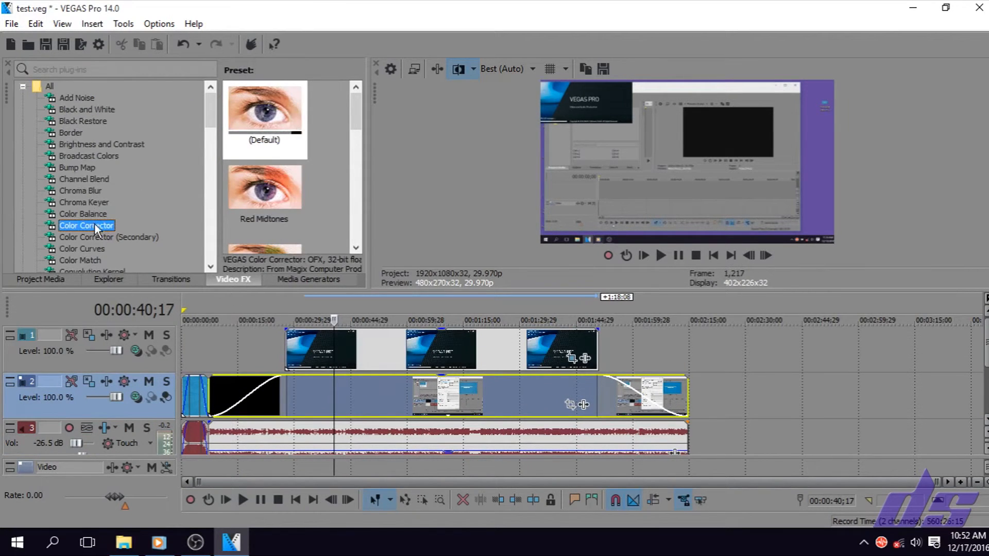
{"action": "left_click", "coordinate": [95, 248]}
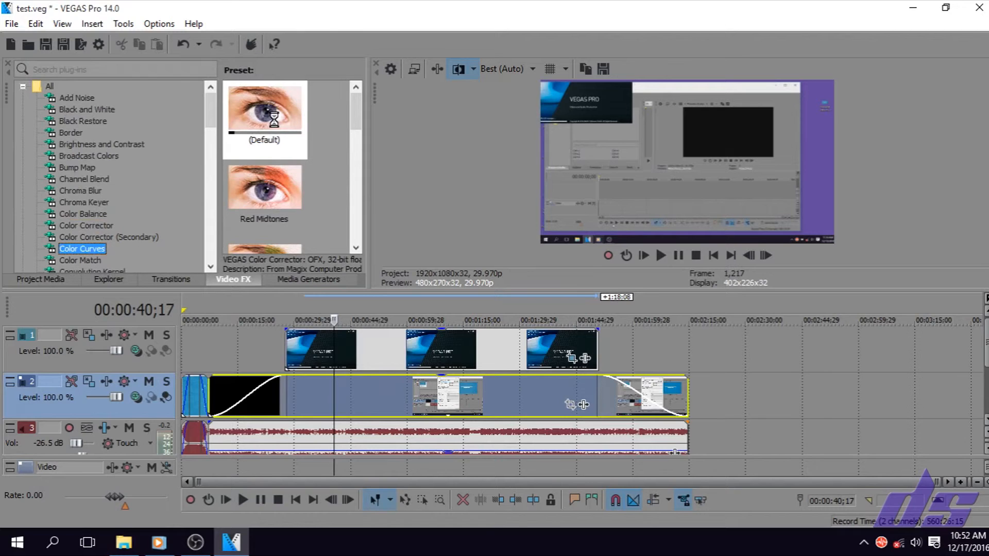
{"action": "left_click_drag", "start_coordinate": [268, 124], "coordinate": [365, 396]}
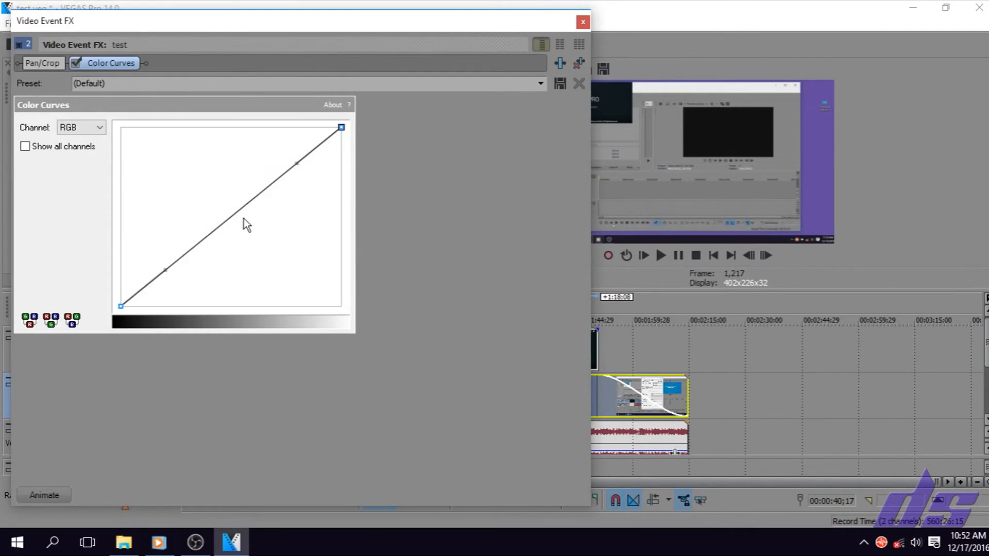
{"action": "left_click_drag", "start_coordinate": [298, 167], "coordinate": [284, 152]}
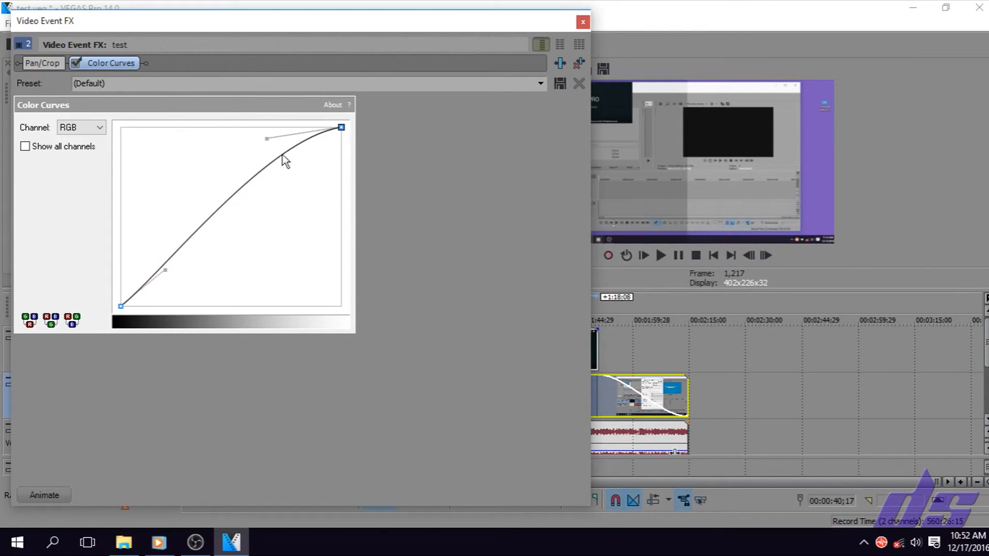
{"action": "left_click", "coordinate": [582, 21]}
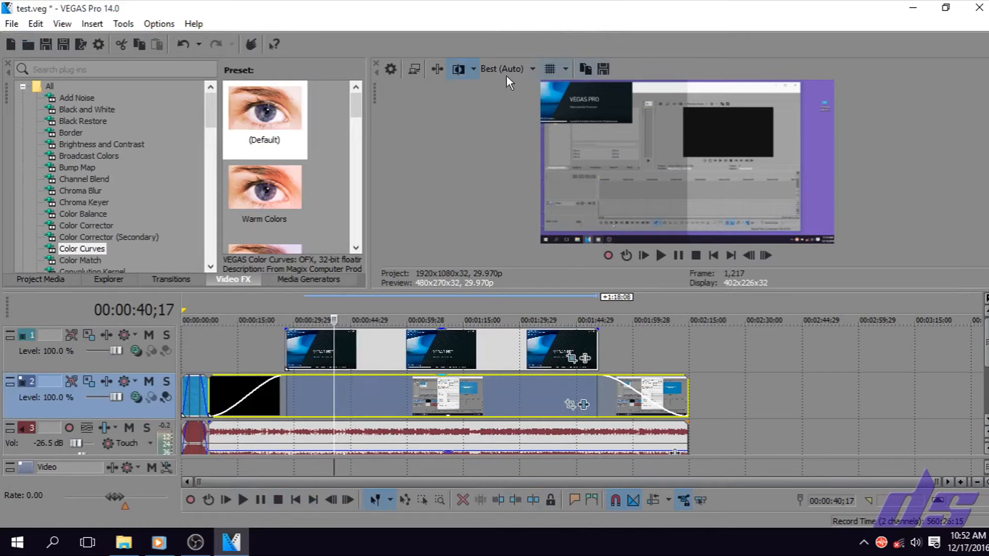
Step: Toggle the preview's split-screen view to compare the colour effect, leaving the split screen off
{"action": "left_click", "coordinate": [459, 70]}
{"action": "left_click", "coordinate": [459, 72]}
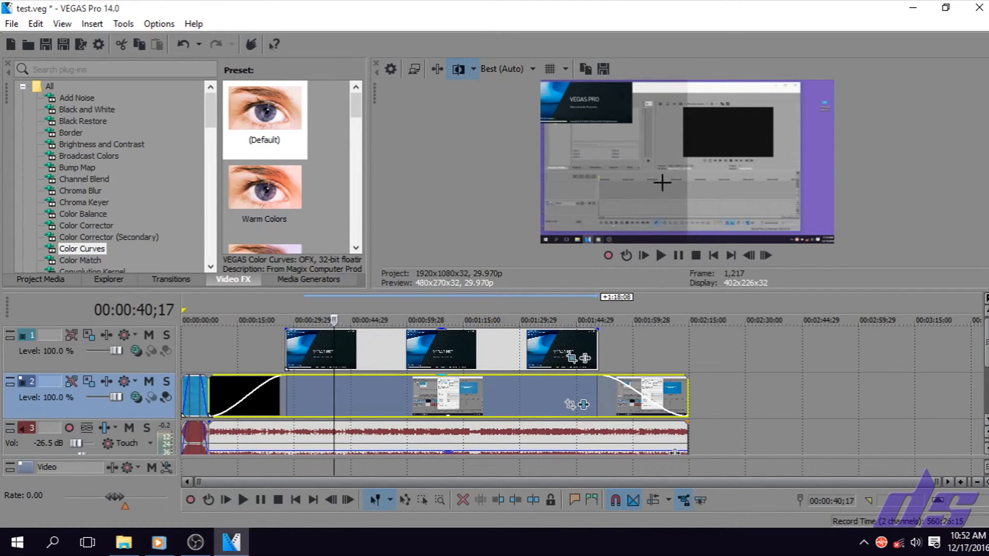
{"action": "left_click", "coordinate": [460, 70]}
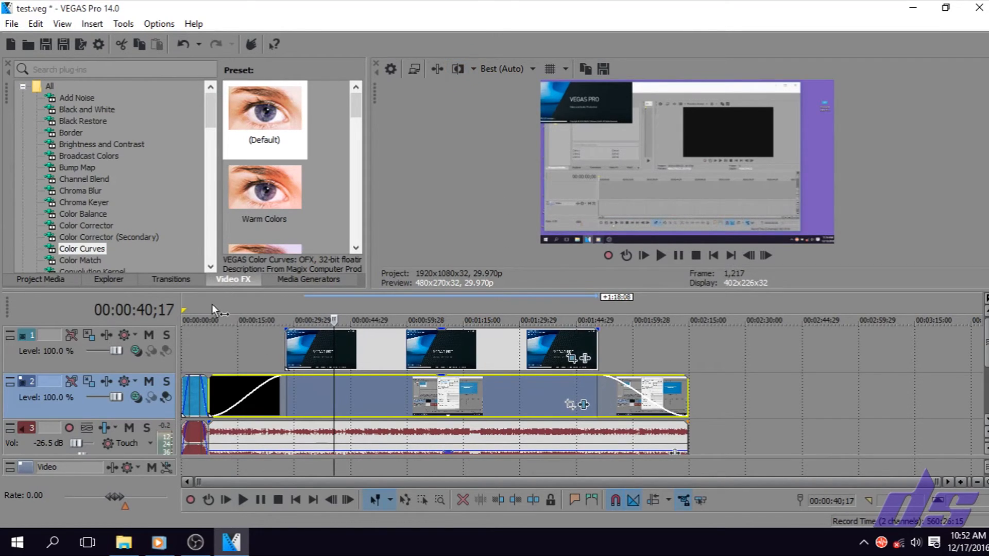
Step: Review the project's video and audio properties, keep the resample mode at Disable resample, and accept the settings
{"action": "left_click", "coordinate": [389, 69]}
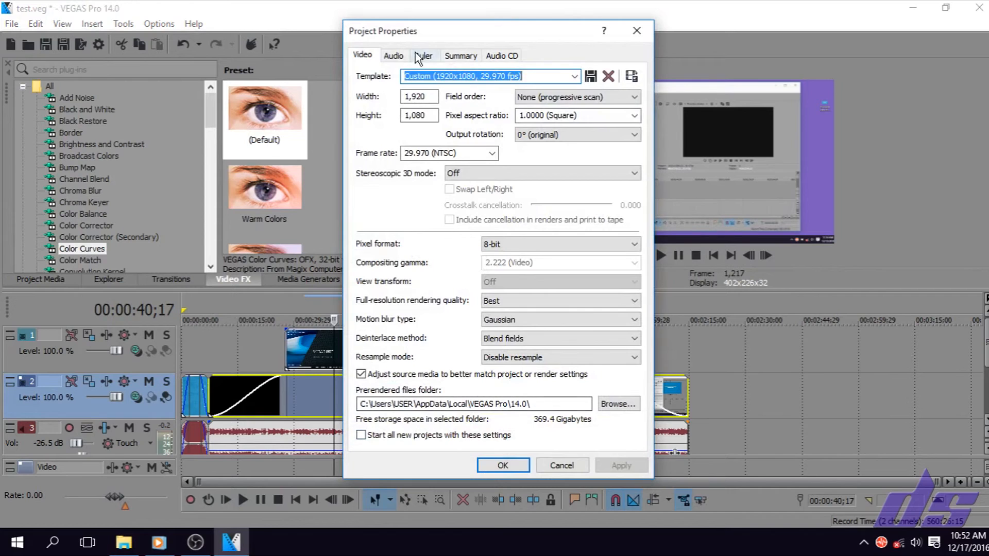
{"action": "left_click", "coordinate": [394, 57]}
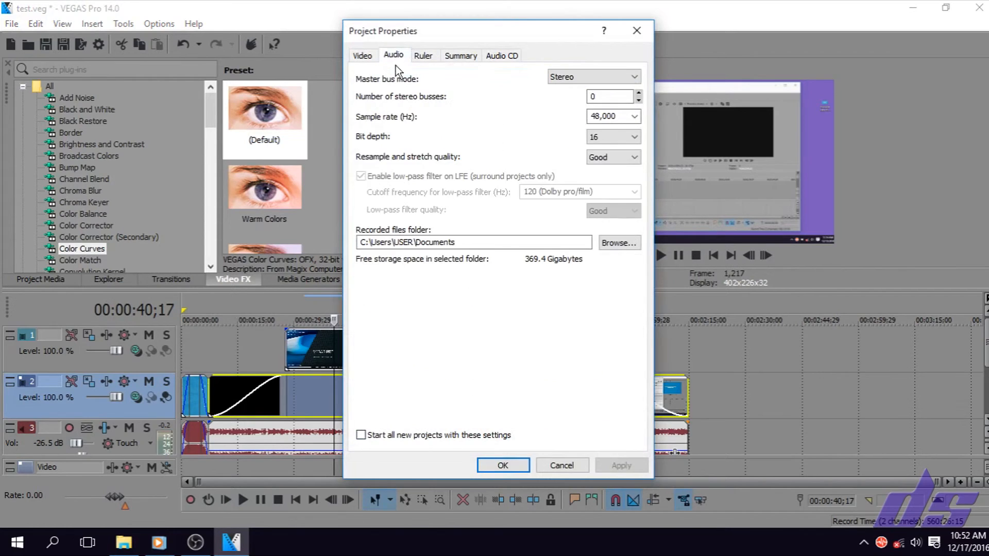
{"action": "left_click", "coordinate": [371, 54]}
{"action": "left_click", "coordinate": [513, 359]}
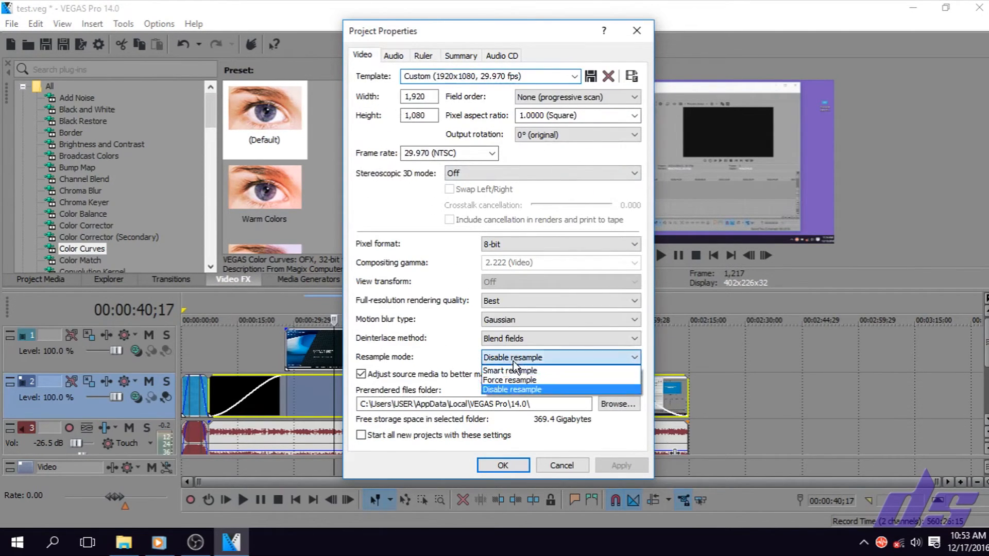
{"action": "left_click", "coordinate": [515, 390]}
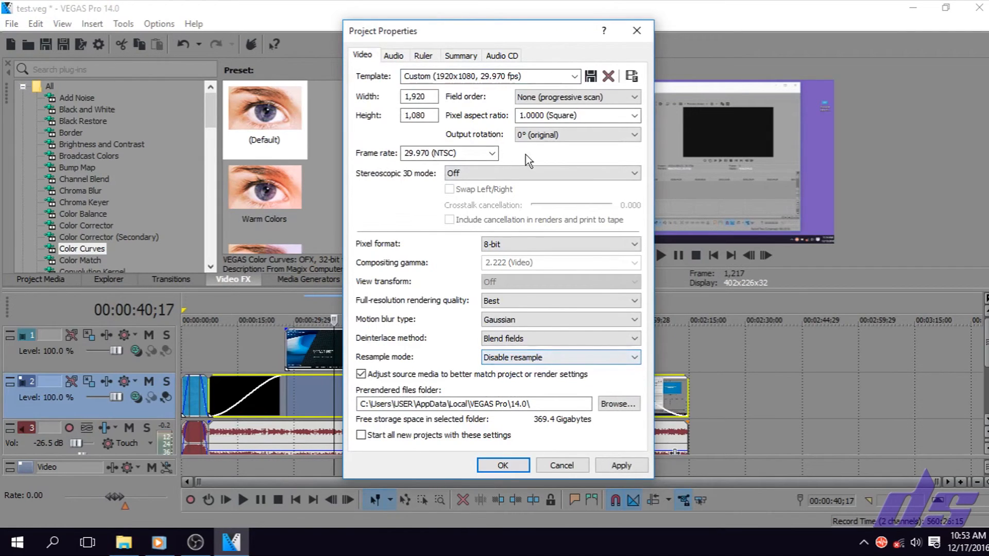
{"action": "left_click", "coordinate": [503, 466]}
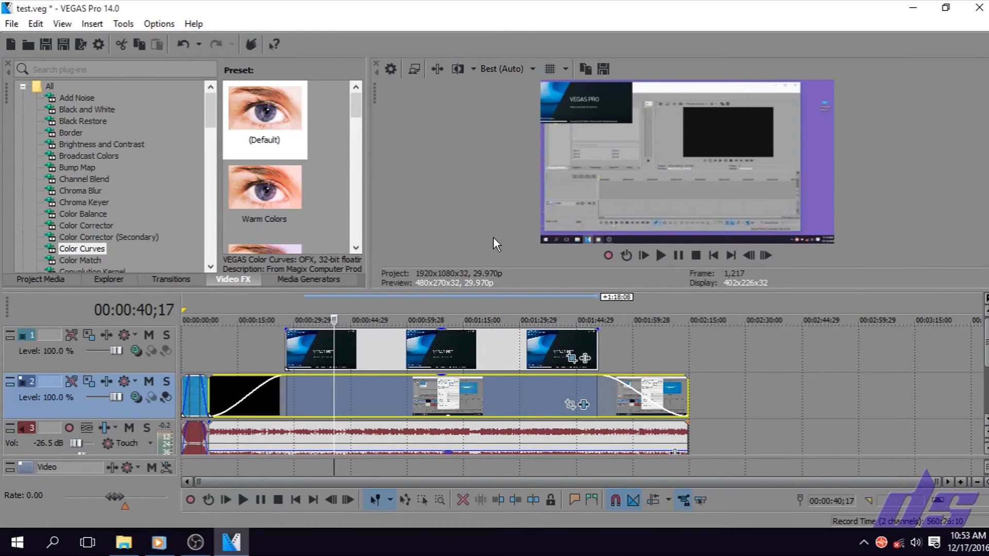
Step: Render the project as test.mp4 with the MainConcept AVC/AAC Internet HD 1080p template, accepting its custom settings
{"action": "left_click", "coordinate": [11, 24]}
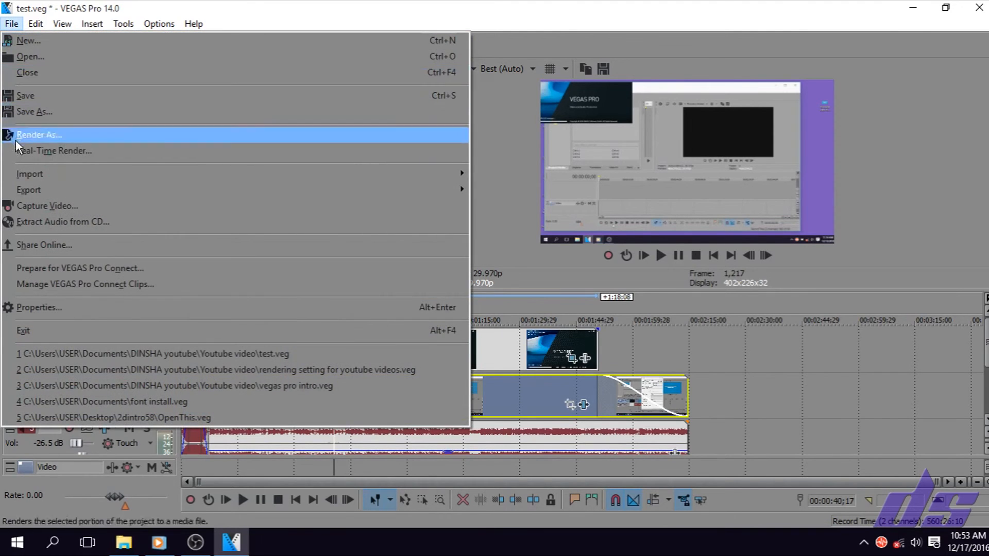
{"action": "left_click", "coordinate": [35, 135]}
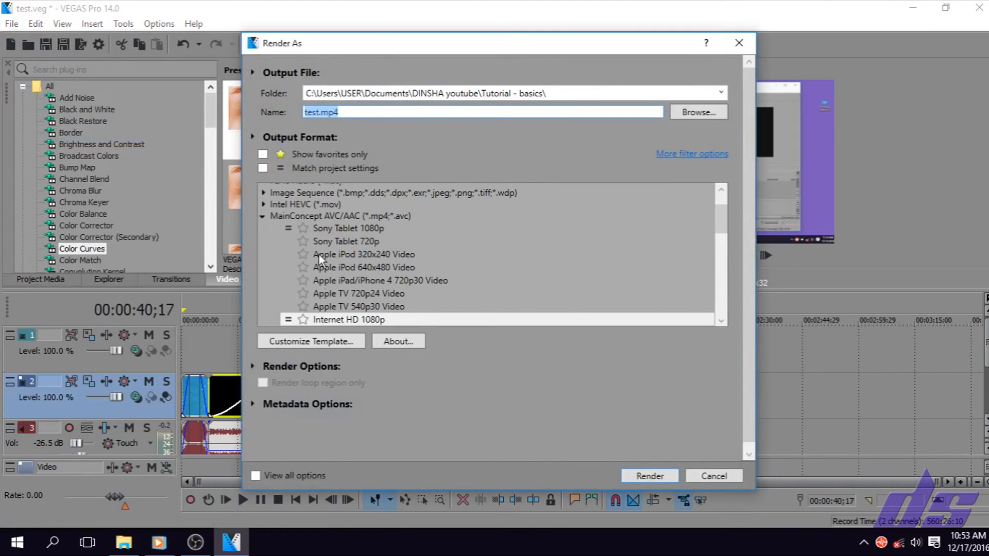
{"action": "left_click", "coordinate": [262, 216]}
{"action": "left_click", "coordinate": [264, 215]}
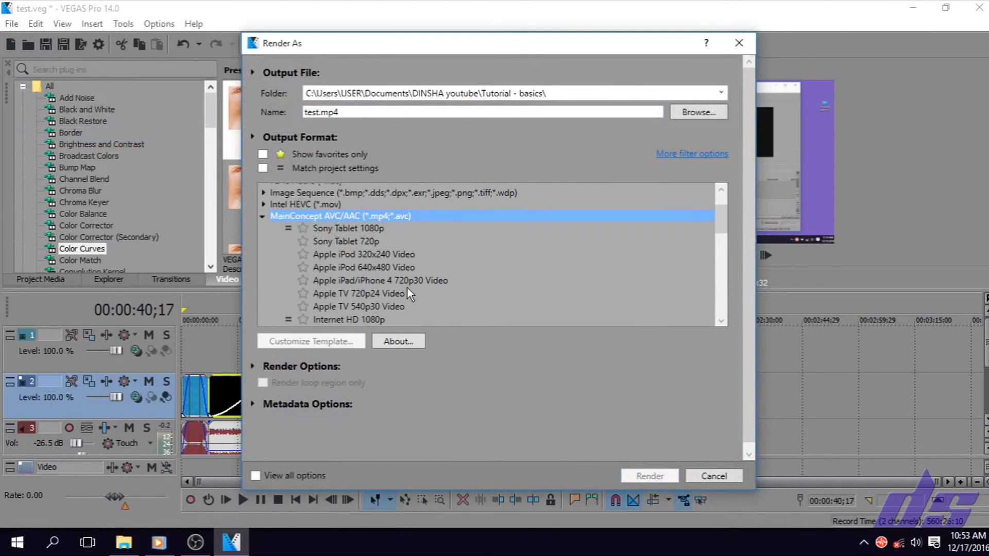
{"action": "left_click", "coordinate": [351, 320]}
{"action": "left_click", "coordinate": [329, 341]}
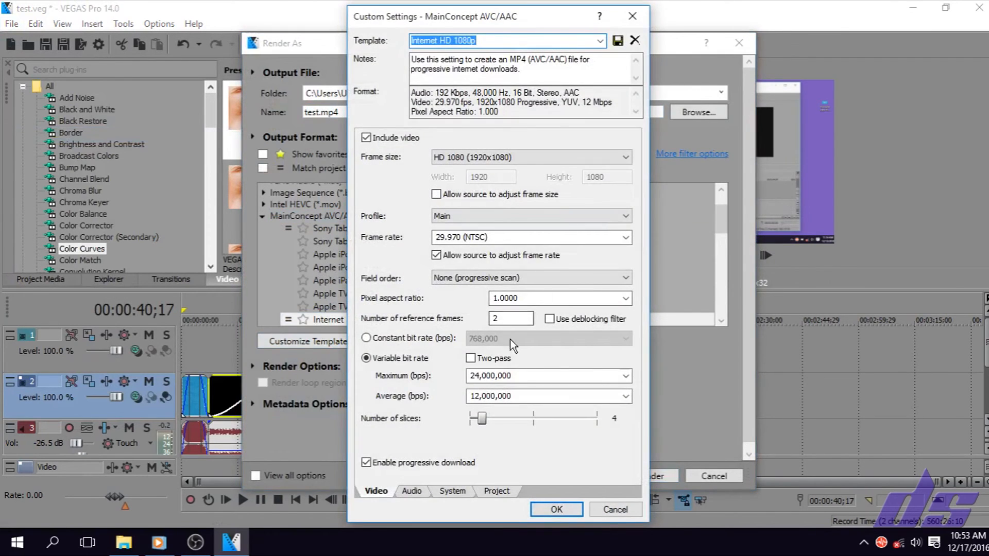
{"action": "left_click", "coordinate": [555, 509]}
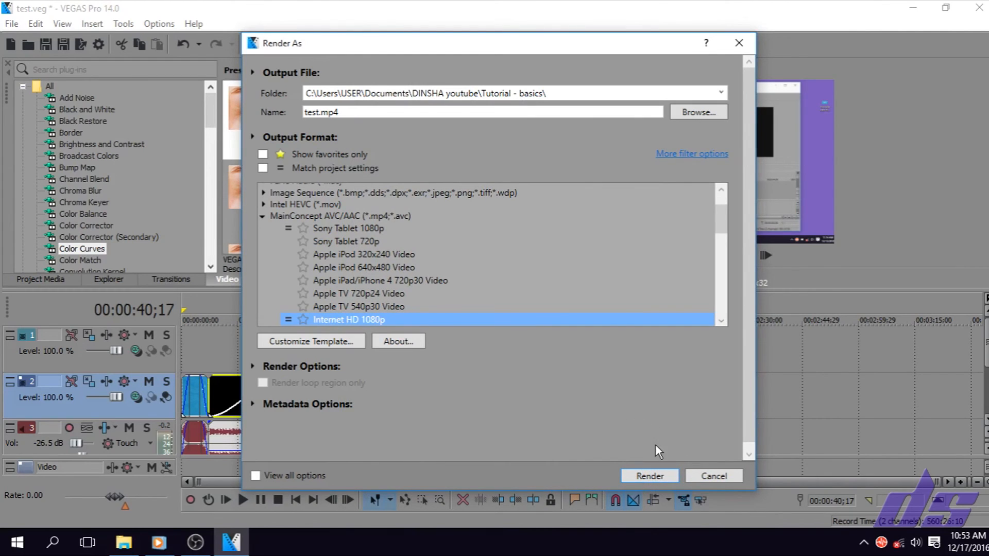
{"action": "left_click", "coordinate": [648, 477]}
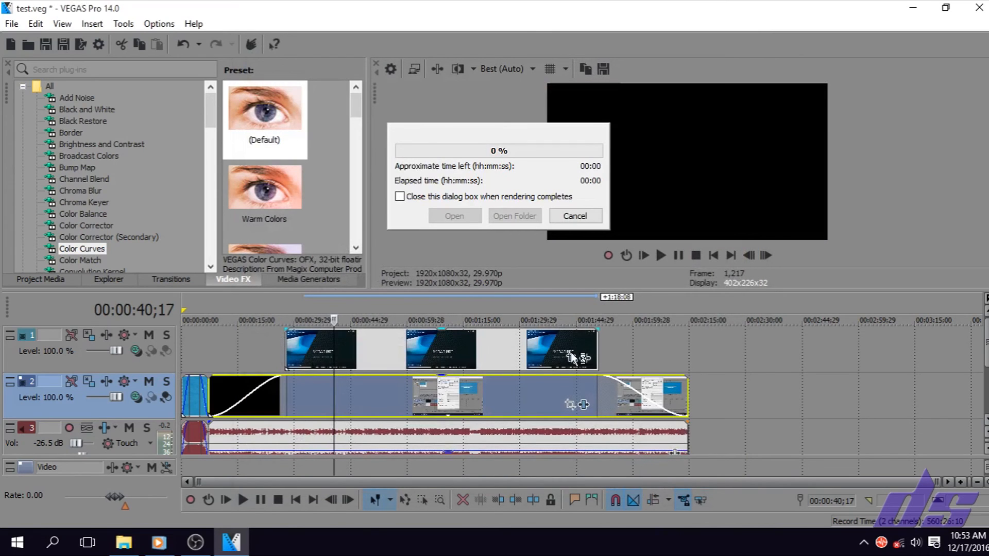